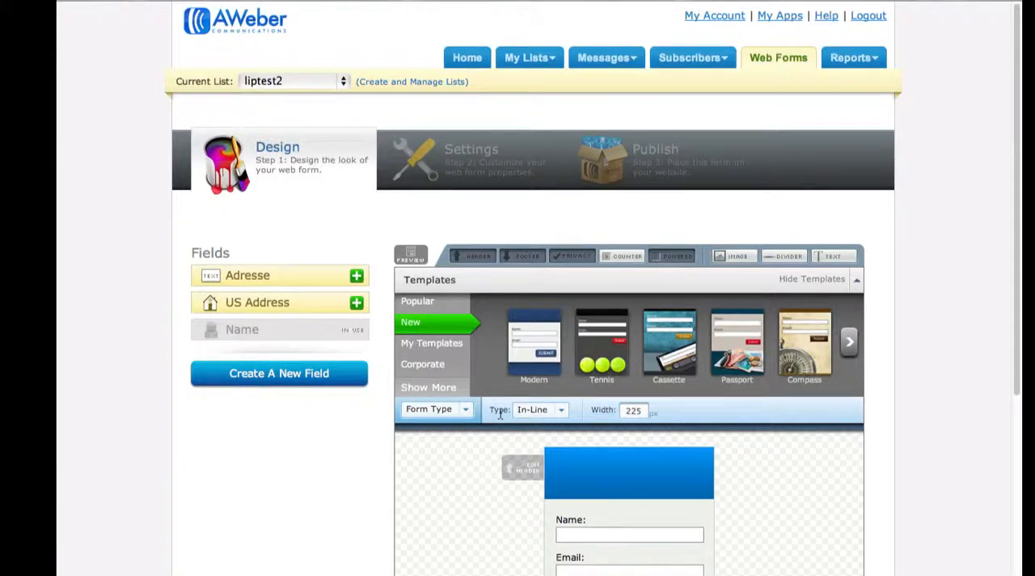
Step: Set the web form's type to Pop-Over and preview how it displays, closing the preview when done
click(560, 412)
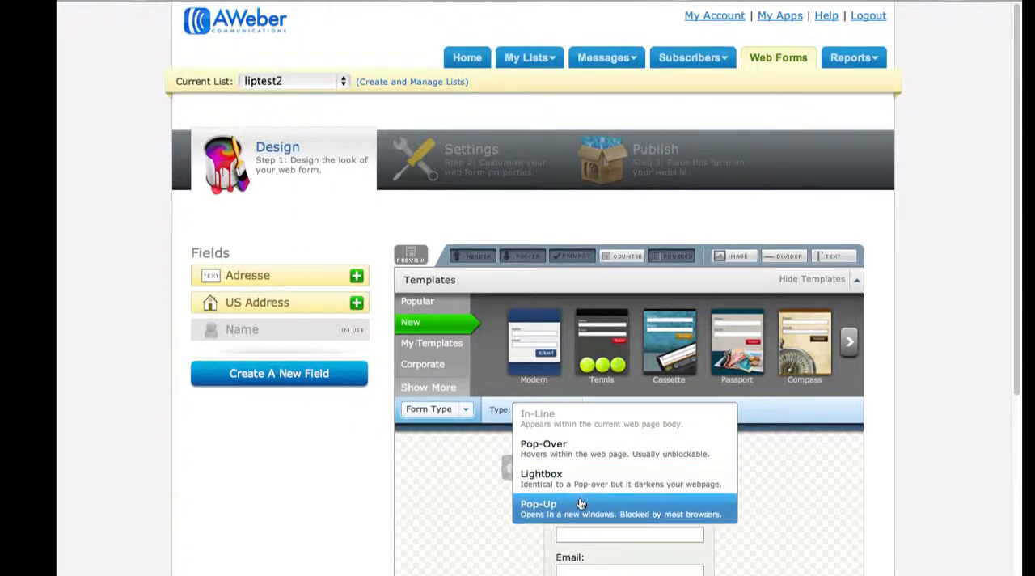
click(595, 449)
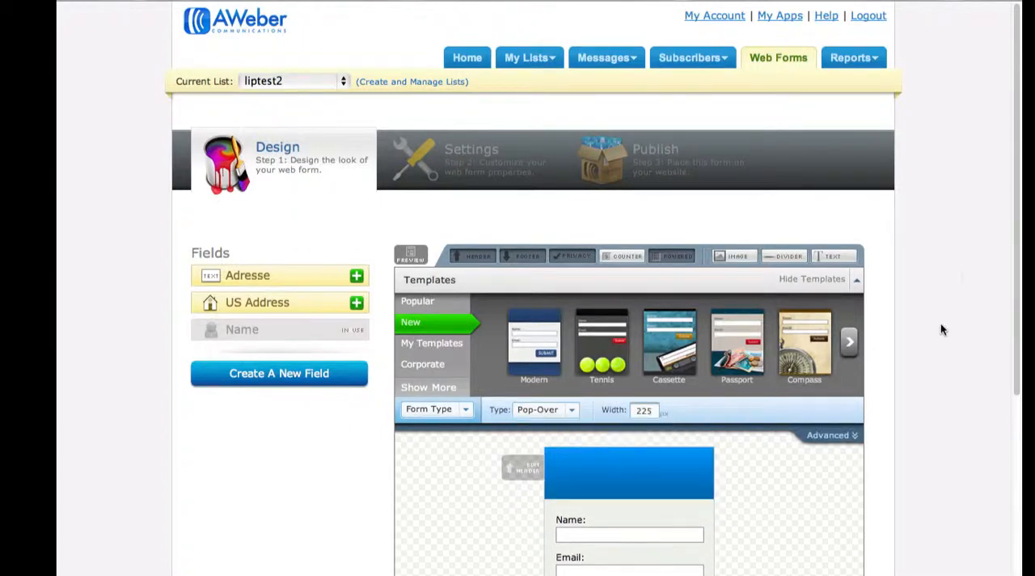
scroll(961, 279, down, 3)
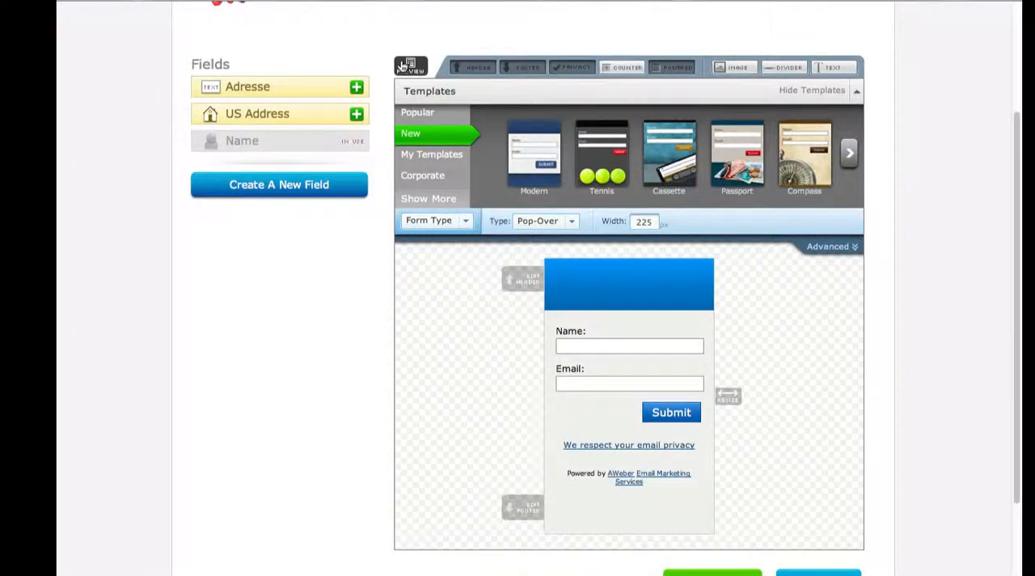
click(406, 66)
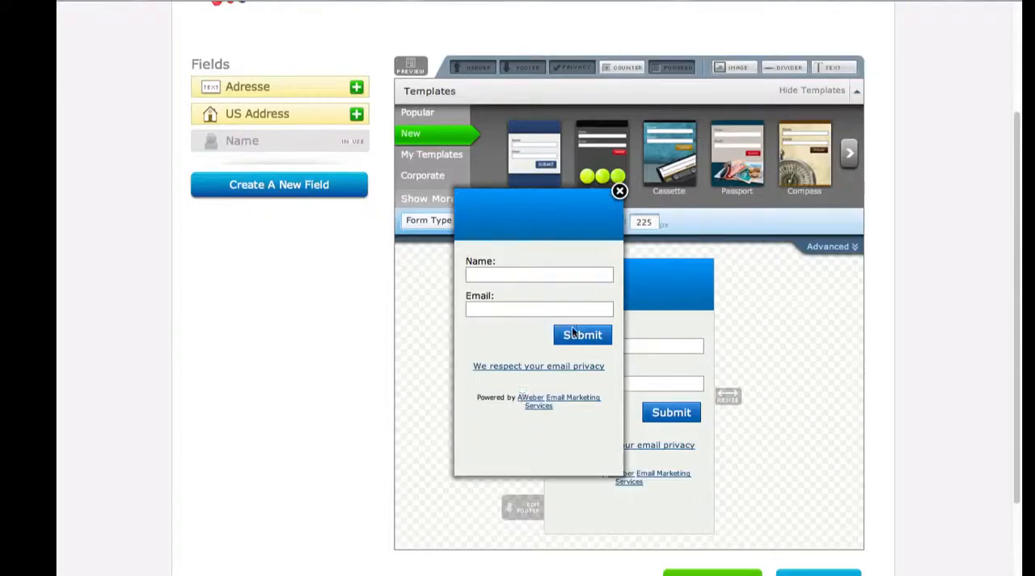
click(619, 191)
Step: Change the form type to Lightbox and preview the form over the darkened page
click(566, 221)
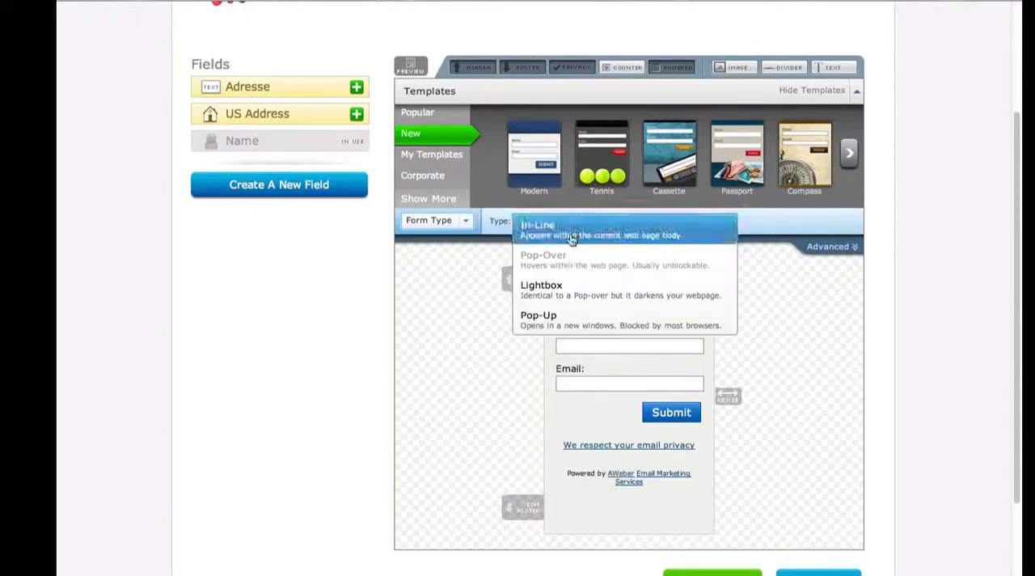
click(569, 288)
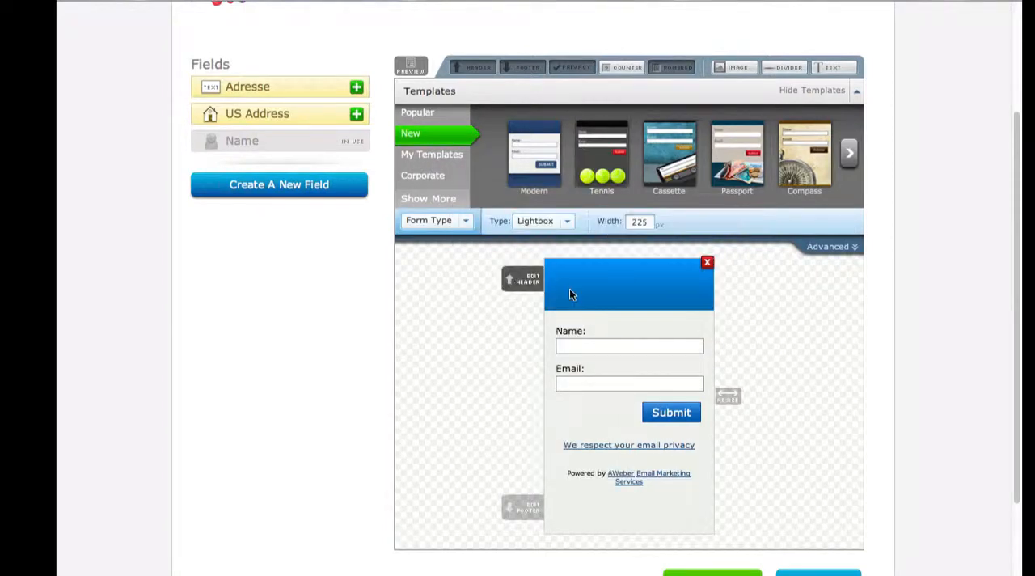
click(410, 69)
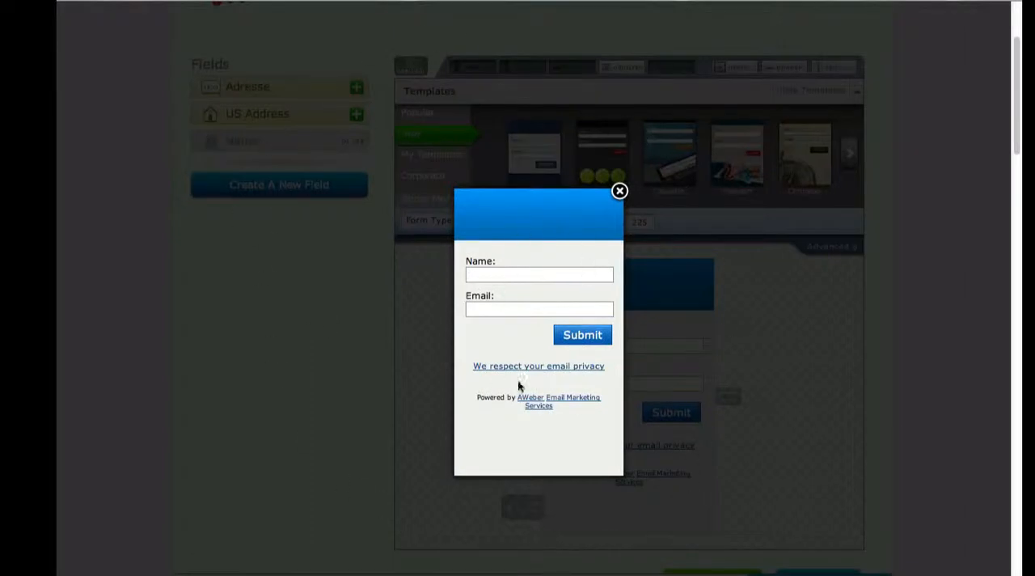
click(618, 192)
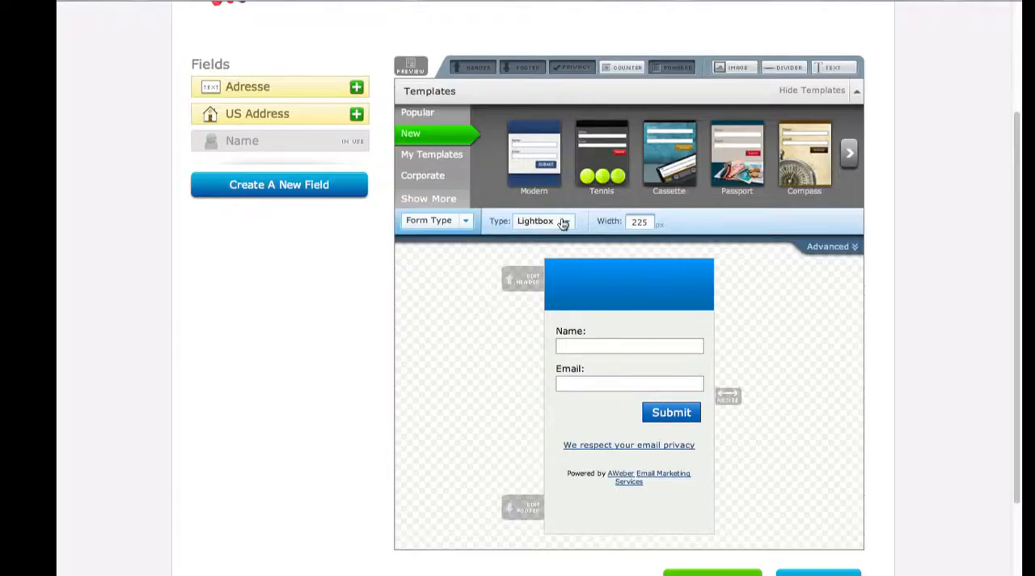
Step: Preview the form as a Pop-Up in an enlarged window and return its type to Lightbox
click(564, 222)
click(552, 317)
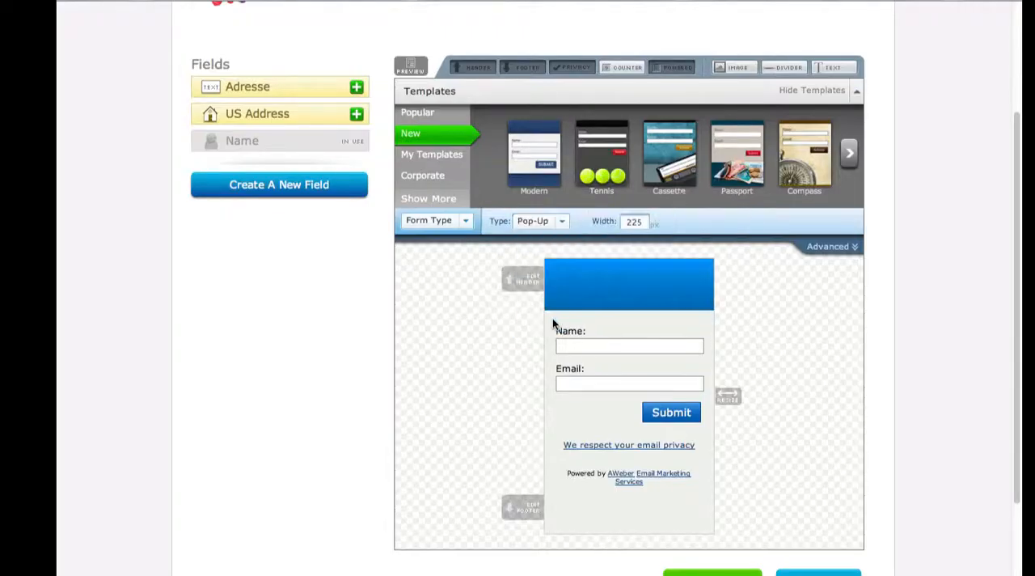
click(409, 68)
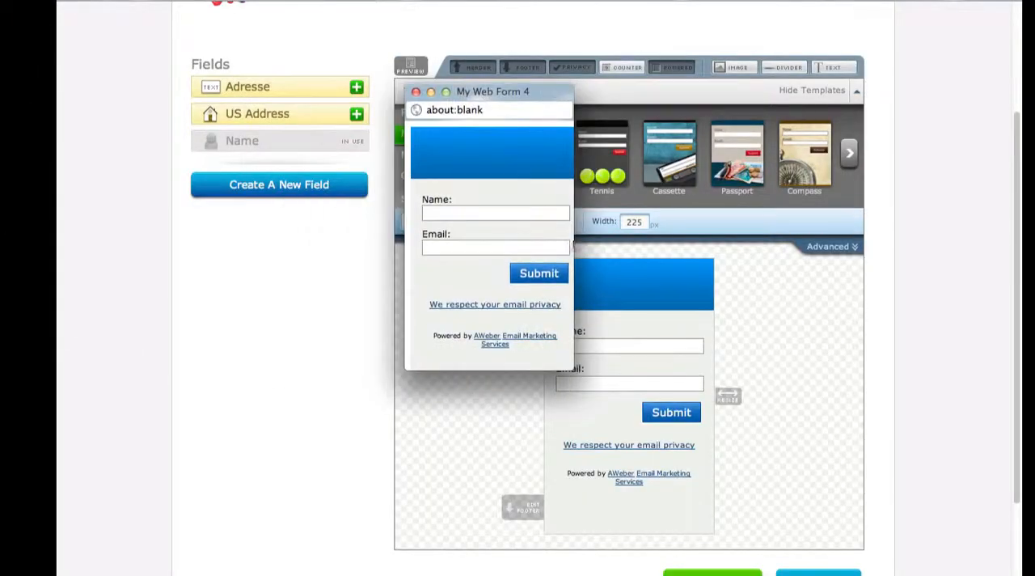
drag(570, 368, 771, 496)
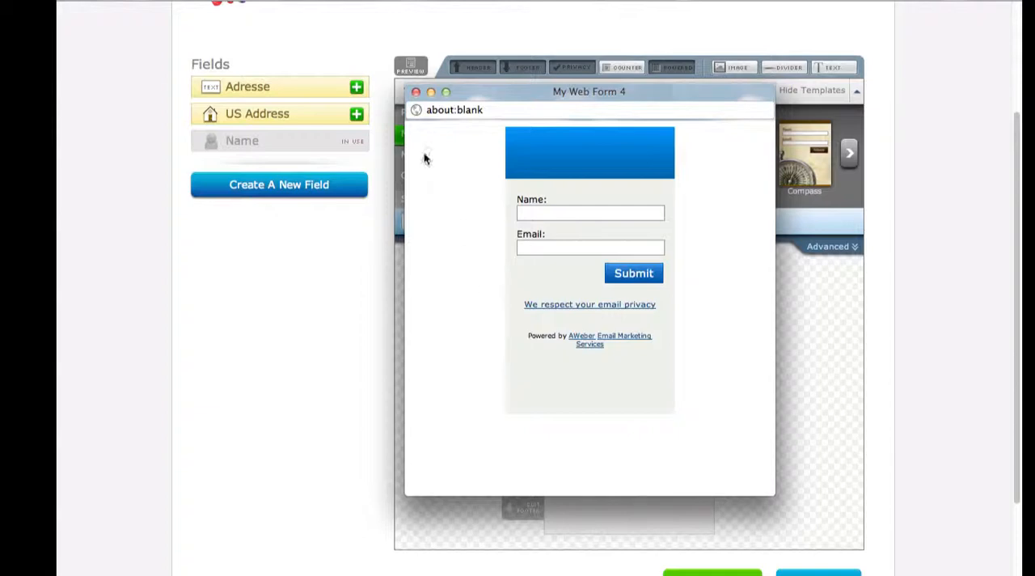
click(415, 92)
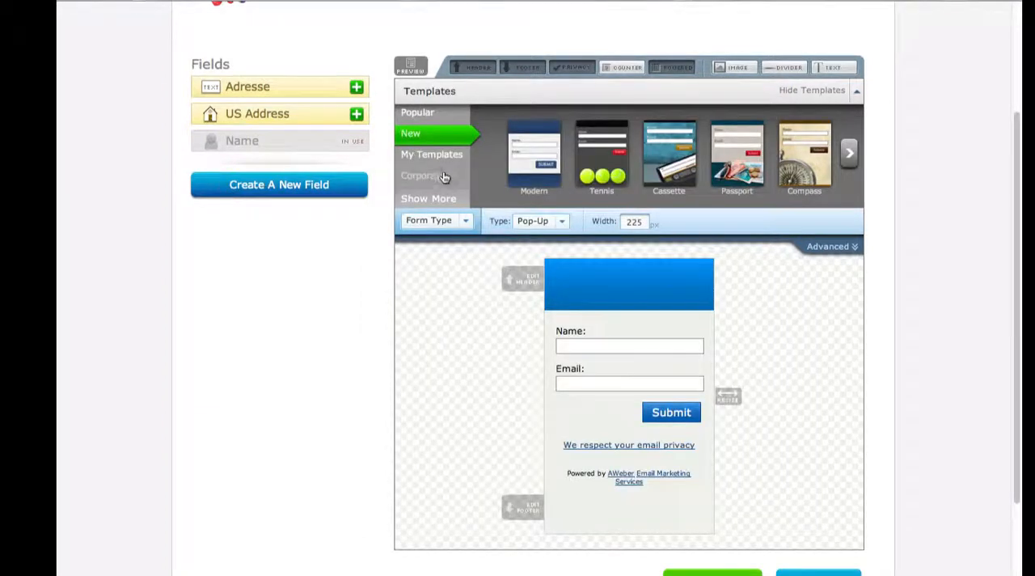
click(541, 220)
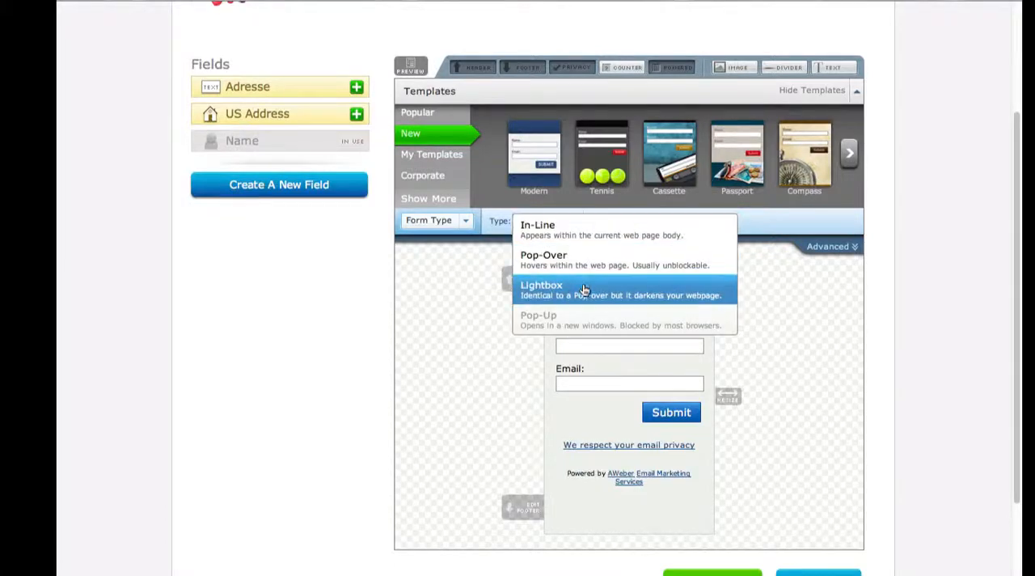
click(585, 293)
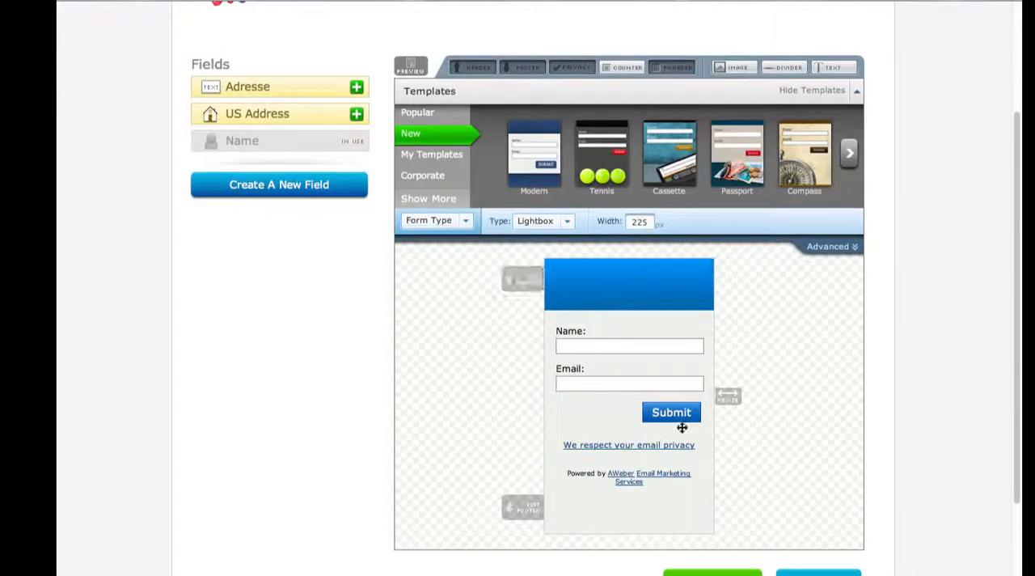
Step: Load the Money Bag template from the Popular templates in its White colour scheme
click(437, 182)
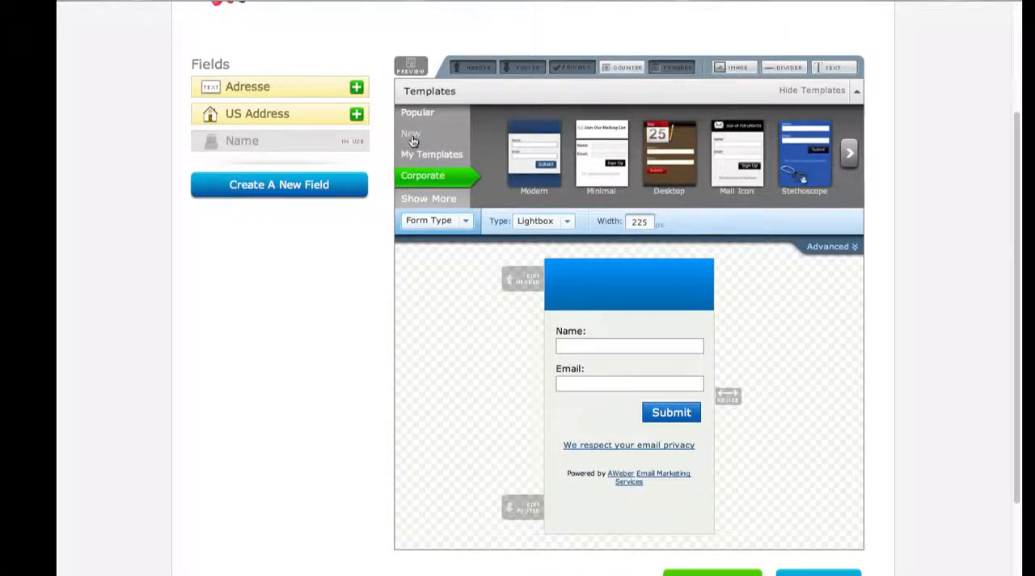
click(434, 114)
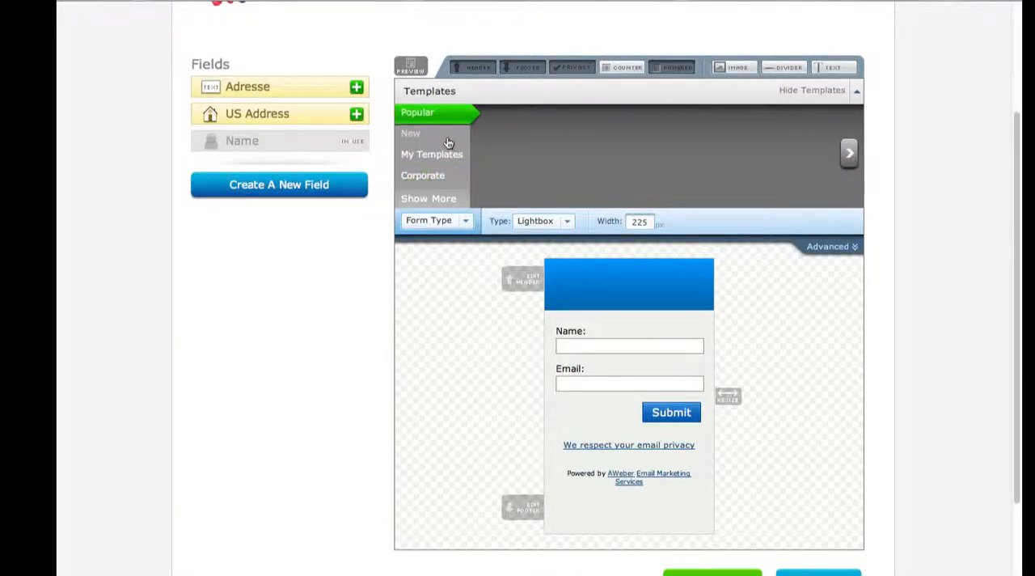
click(849, 158)
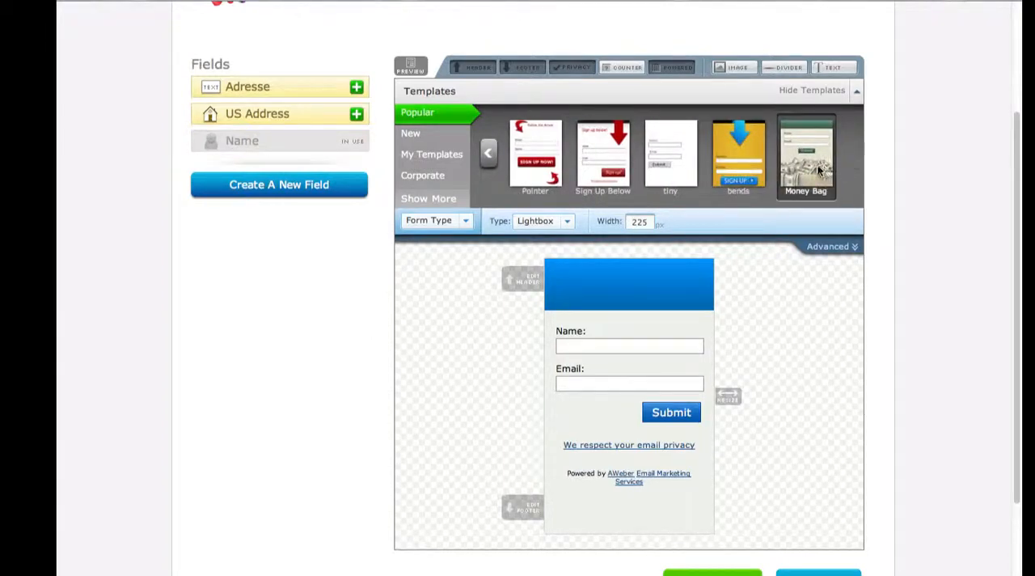
click(817, 165)
click(706, 186)
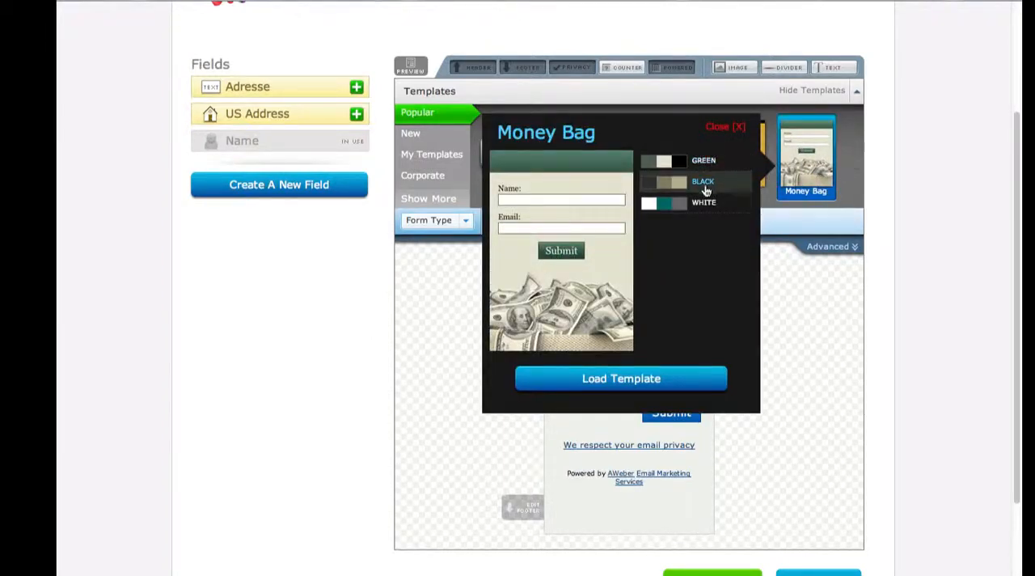
click(707, 205)
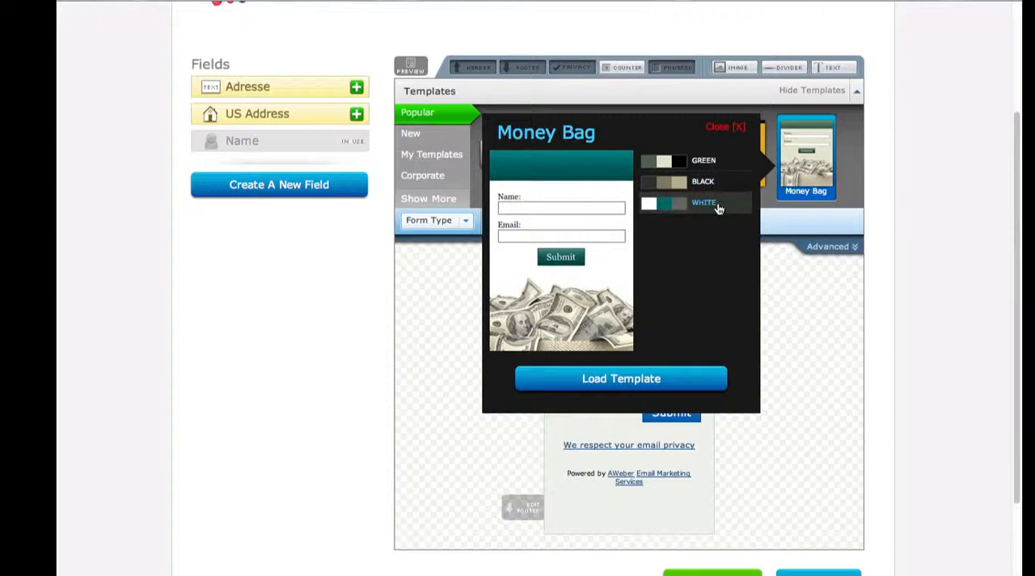
click(654, 378)
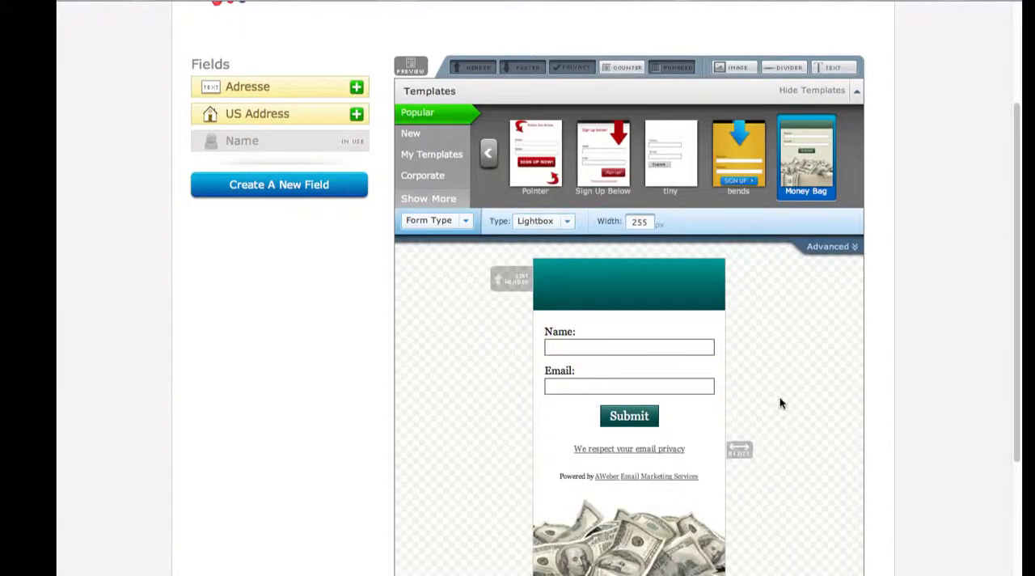
Step: Remove the header, money image footer, "Powered by" line and email privacy link from the form
scroll(800, 397, down, 1)
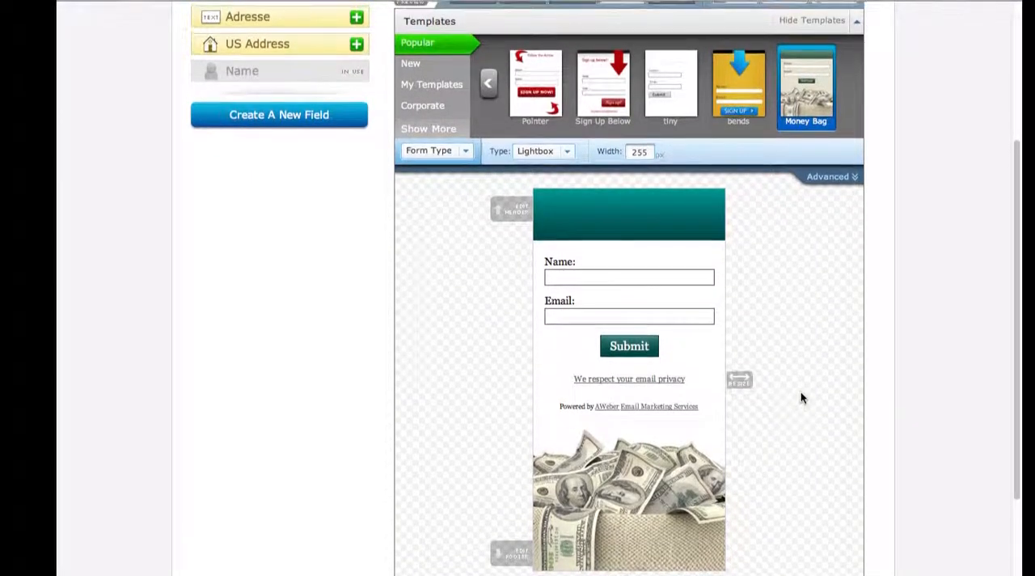
mouse_move(642, 226)
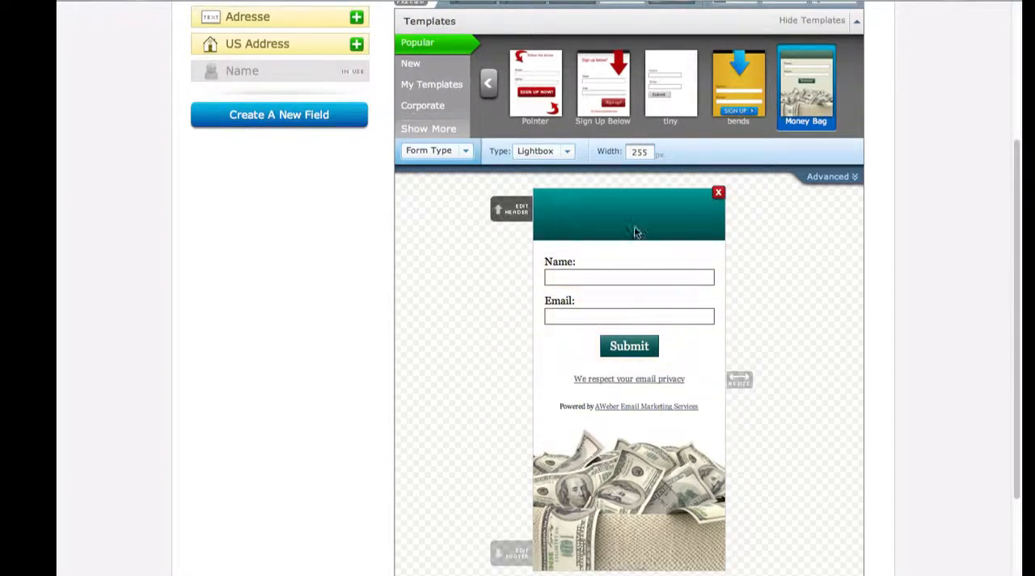
click(719, 194)
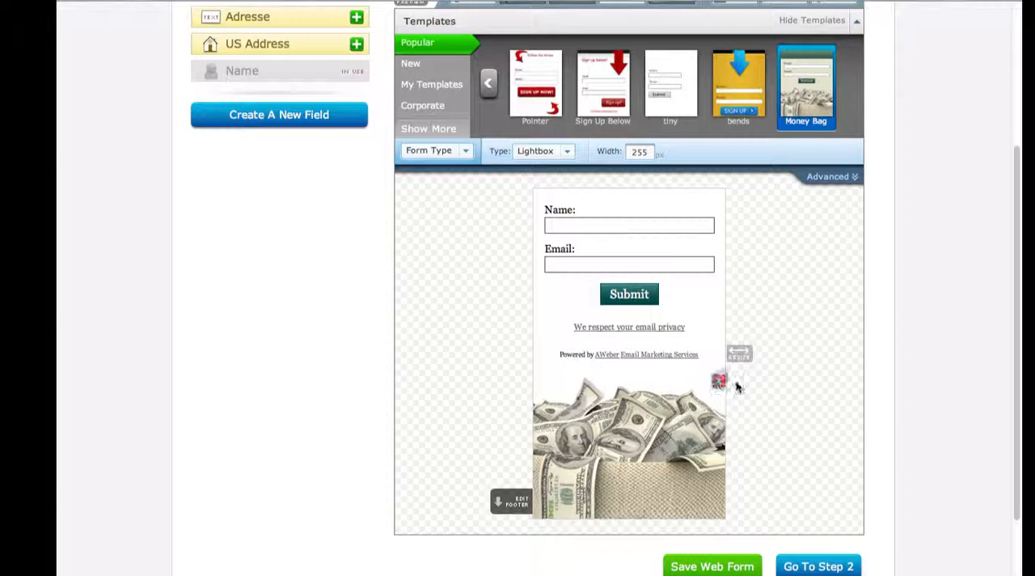
click(718, 383)
scroll(795, 376, up, 4)
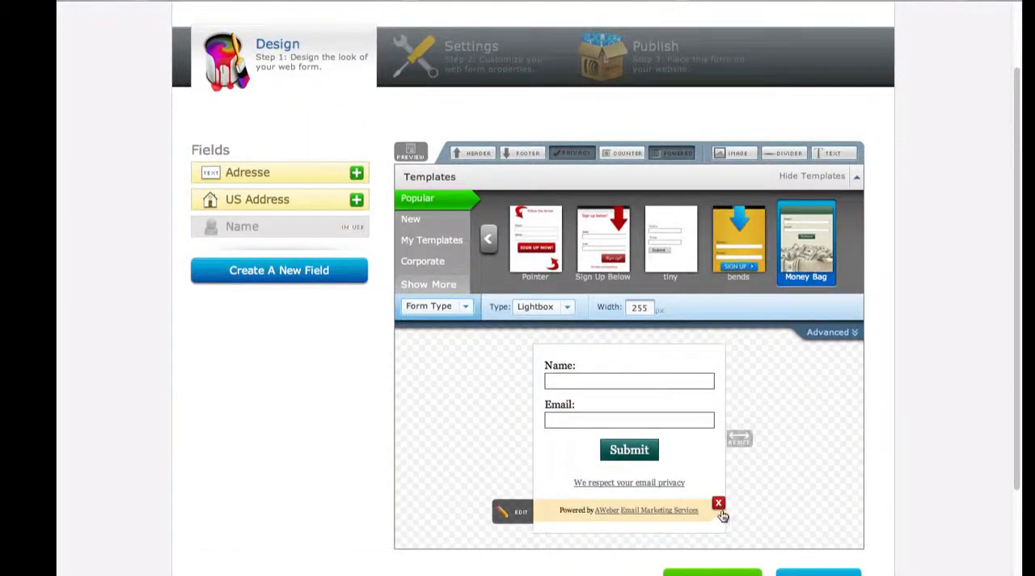
click(717, 505)
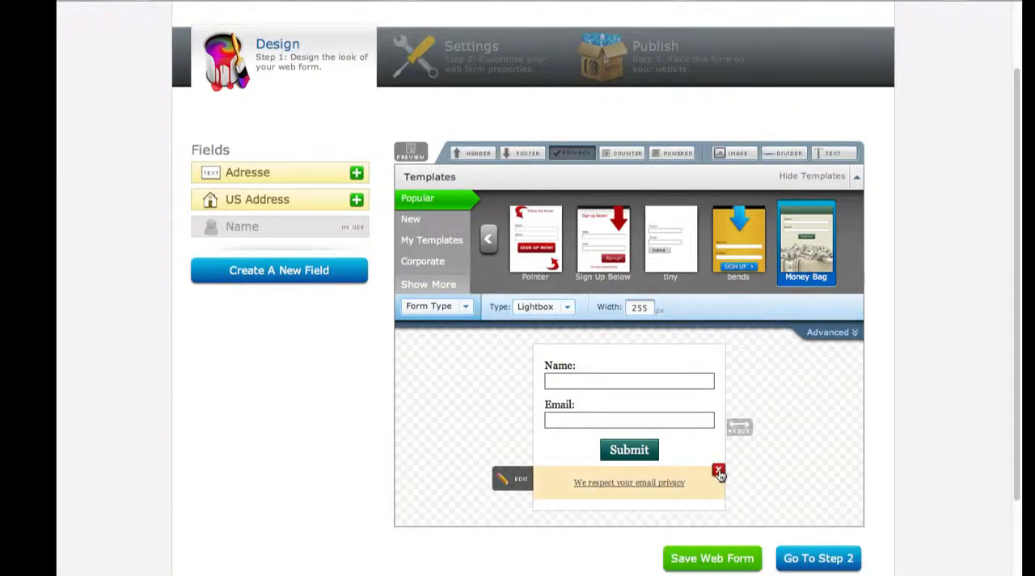
click(719, 471)
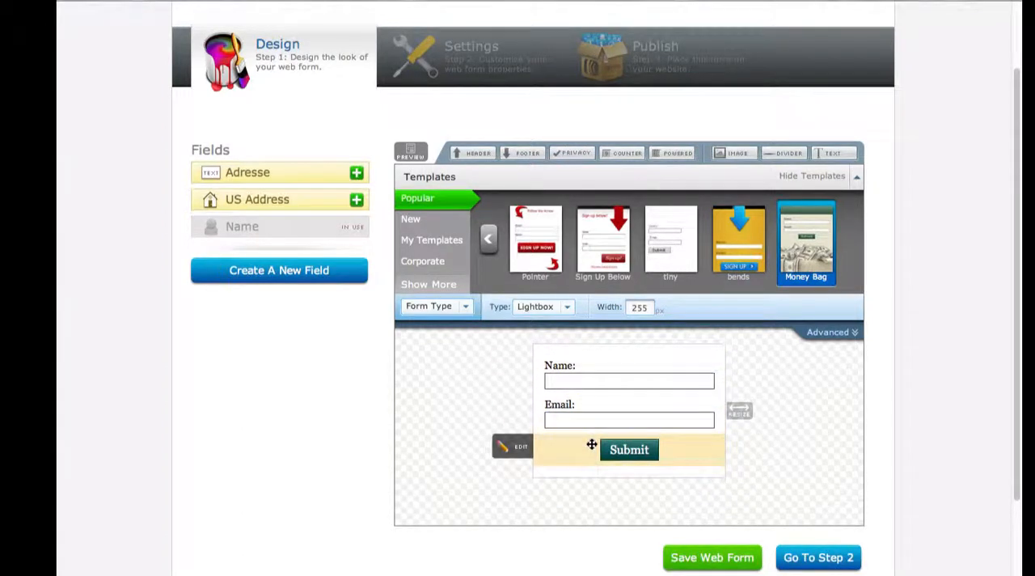
Step: Add a header to the form with the text "Mon accroche" and save it
click(472, 155)
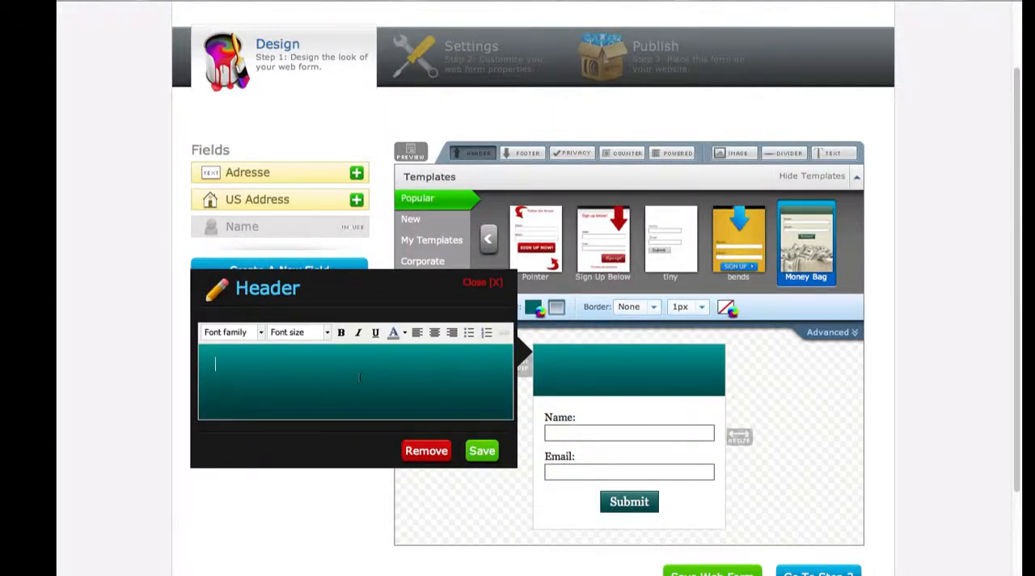
text(Mon accroche)
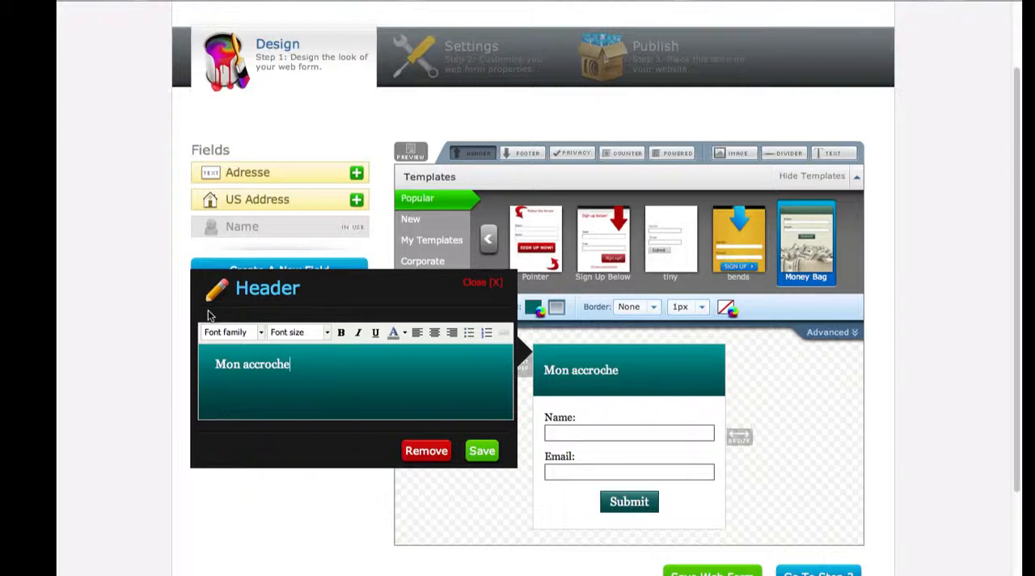
click(482, 450)
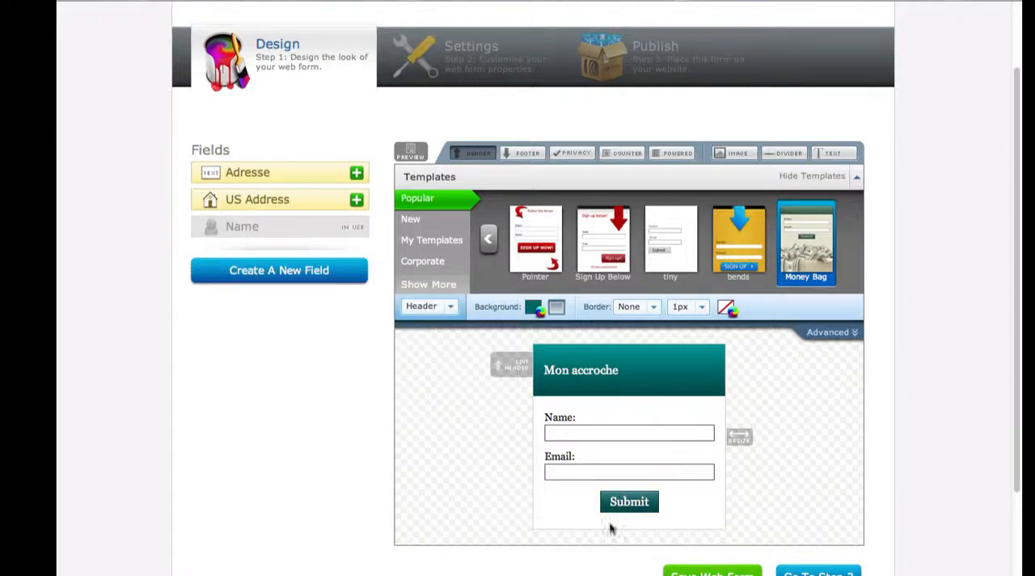
Step: Restore the form's footer with the money image, leaving its content unedited
click(525, 153)
scroll(904, 336, down, 3)
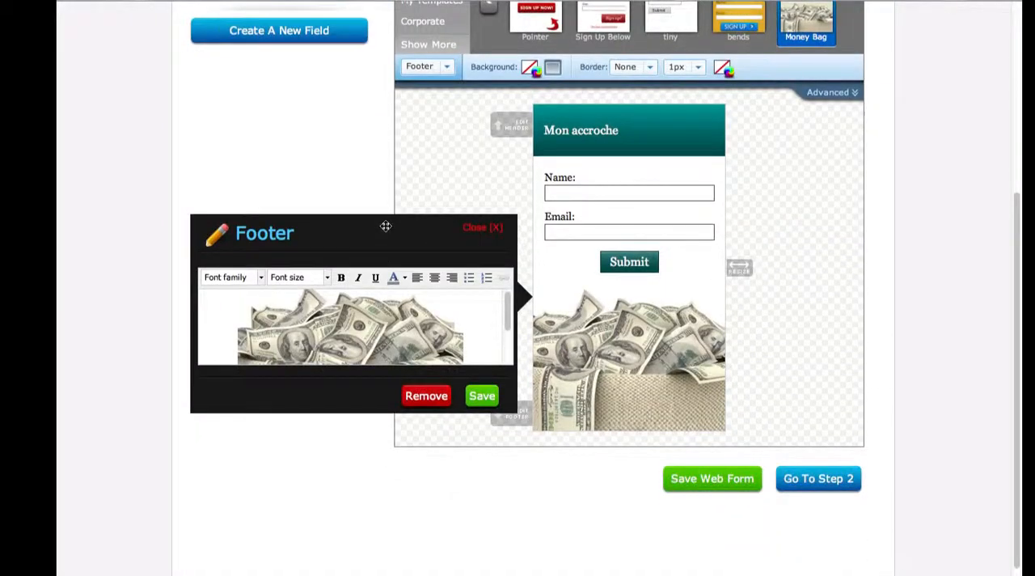
click(469, 233)
Step: Load the Default template from the Corporate templates in its Skies colour scheme
scroll(647, 332, up, 2)
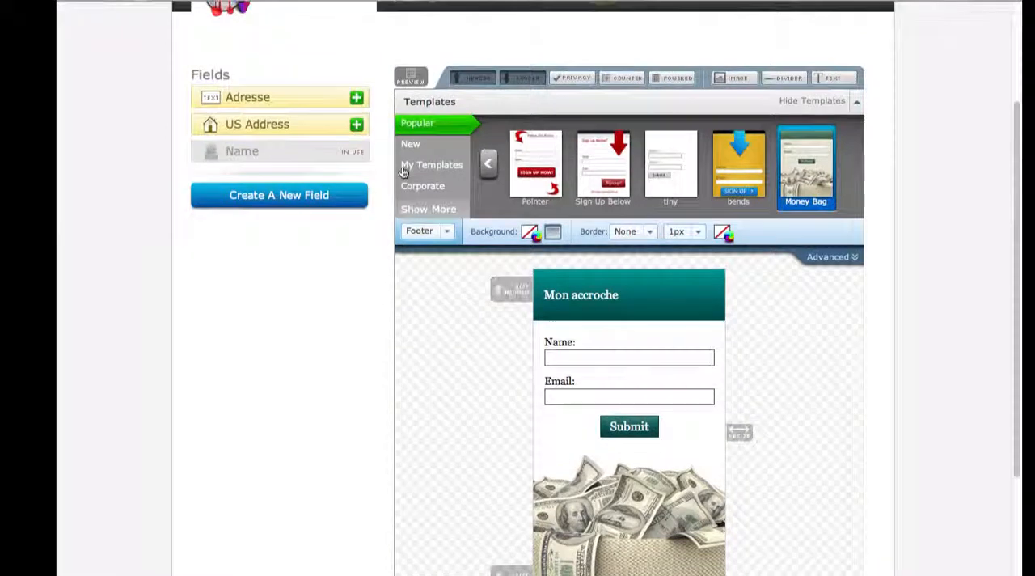
click(421, 187)
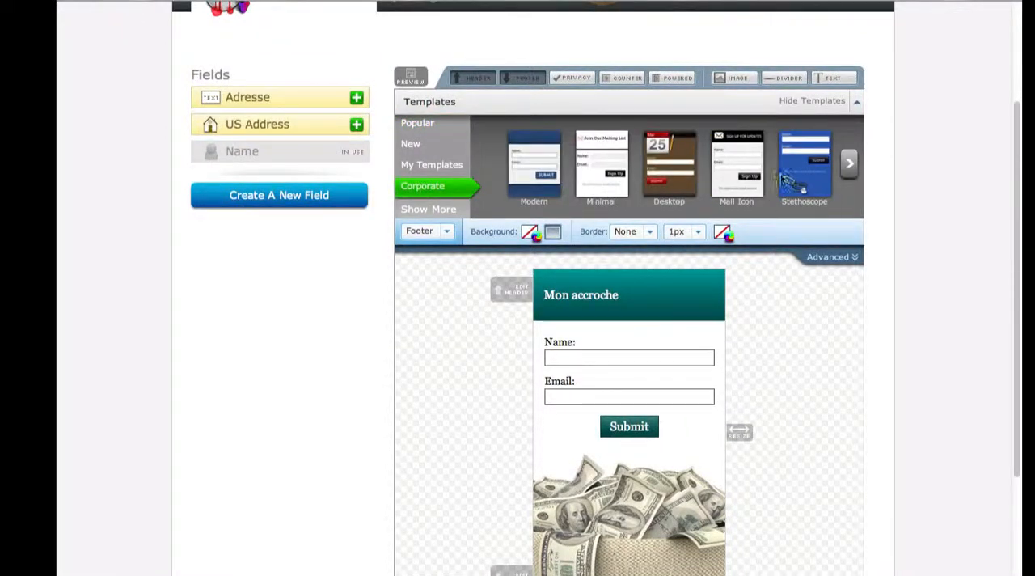
click(849, 165)
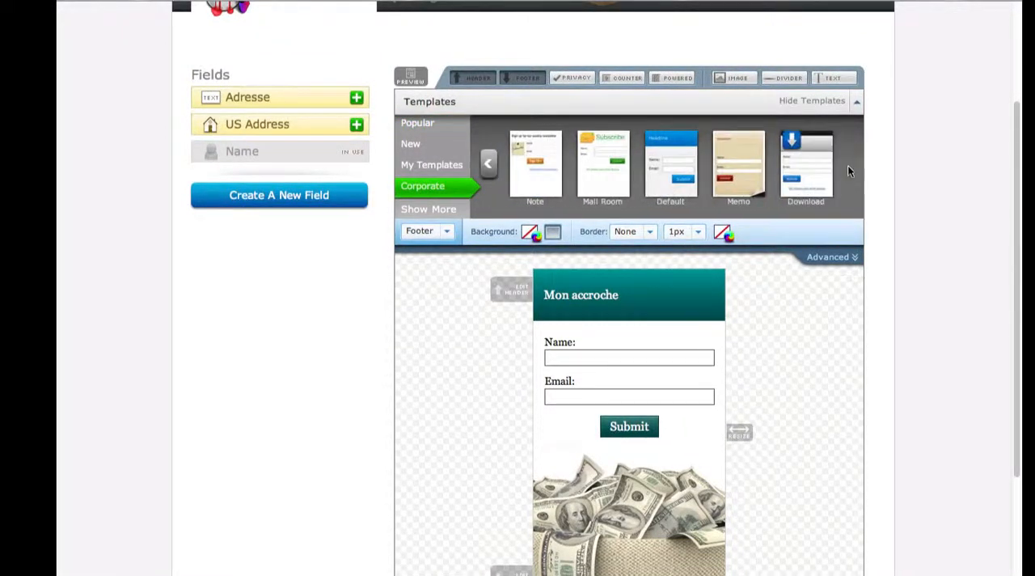
click(679, 161)
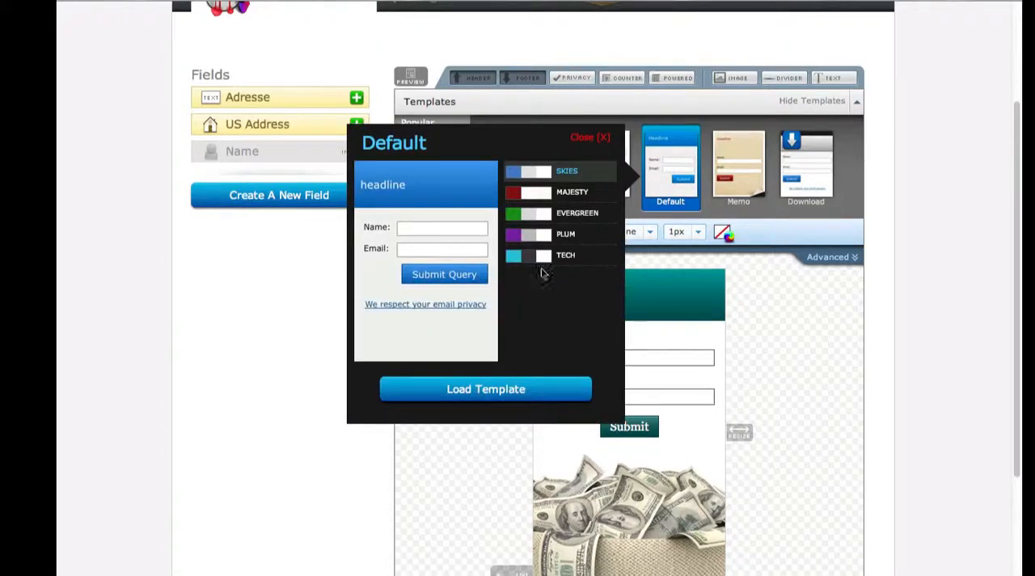
click(570, 194)
click(577, 215)
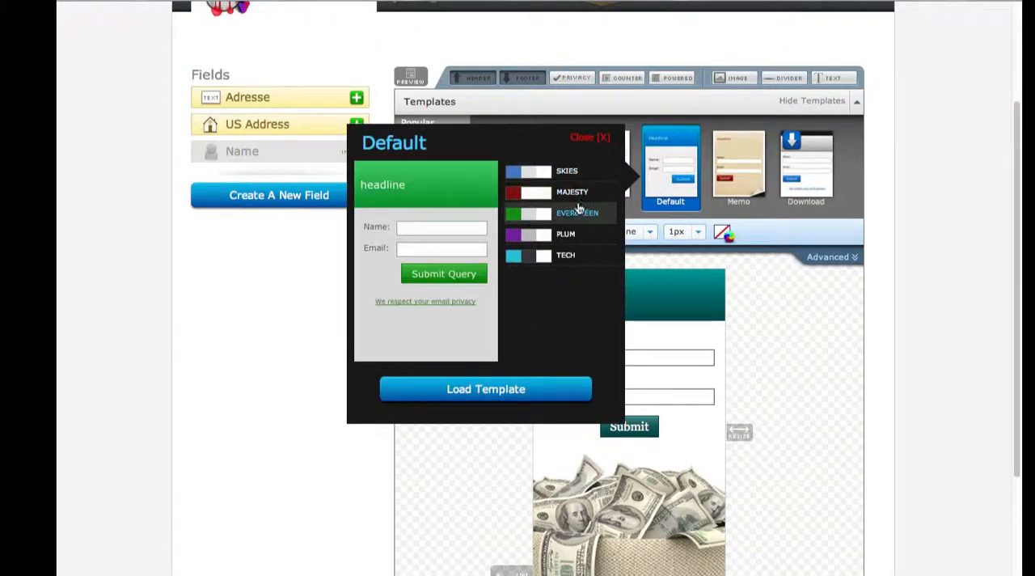
click(576, 172)
click(517, 388)
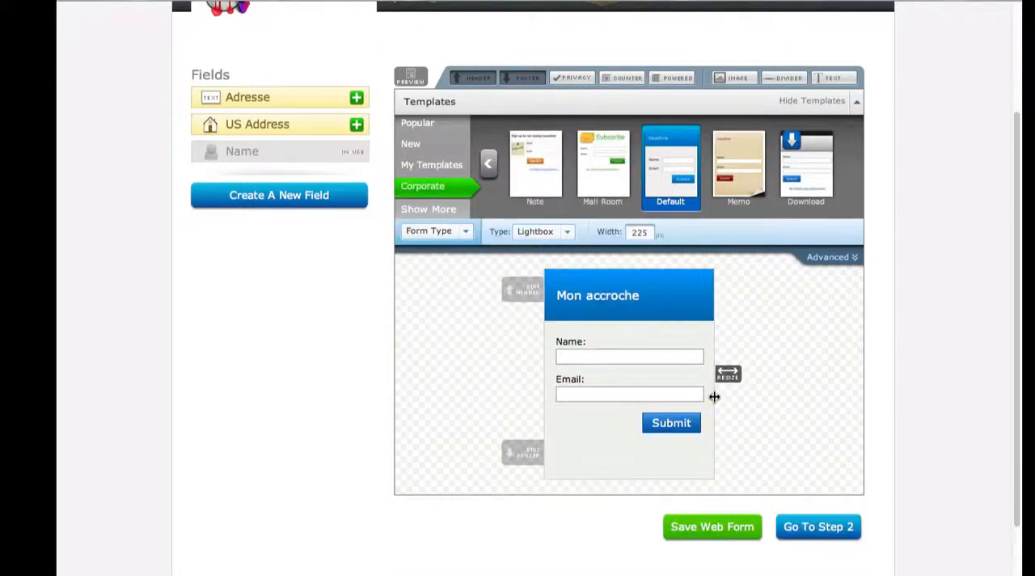
Step: Clear the Name field's label, give it the value "Mon prenom" with Remove Text When Clicked enabled, and save
mouse_move(517, 348)
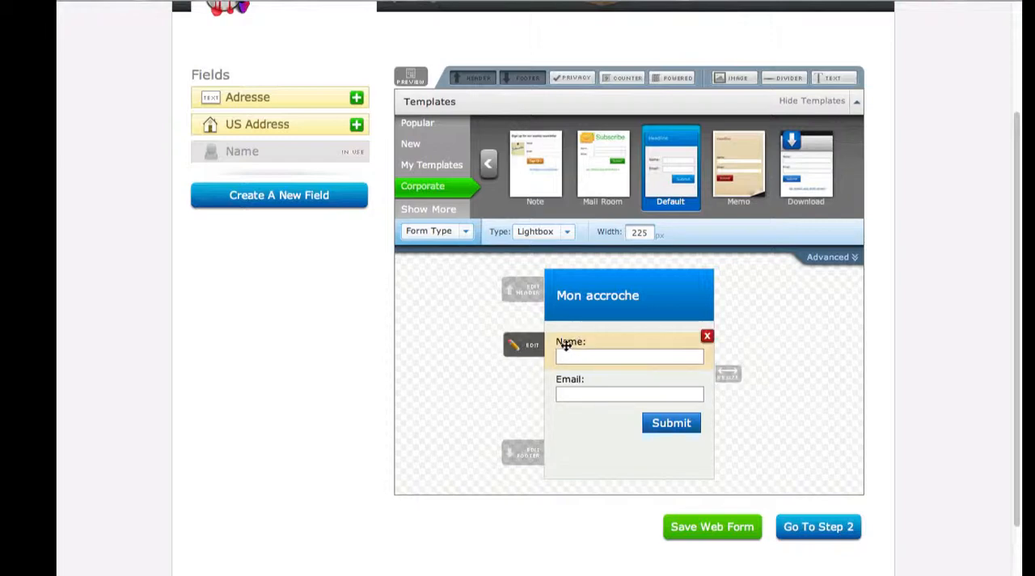
click(526, 349)
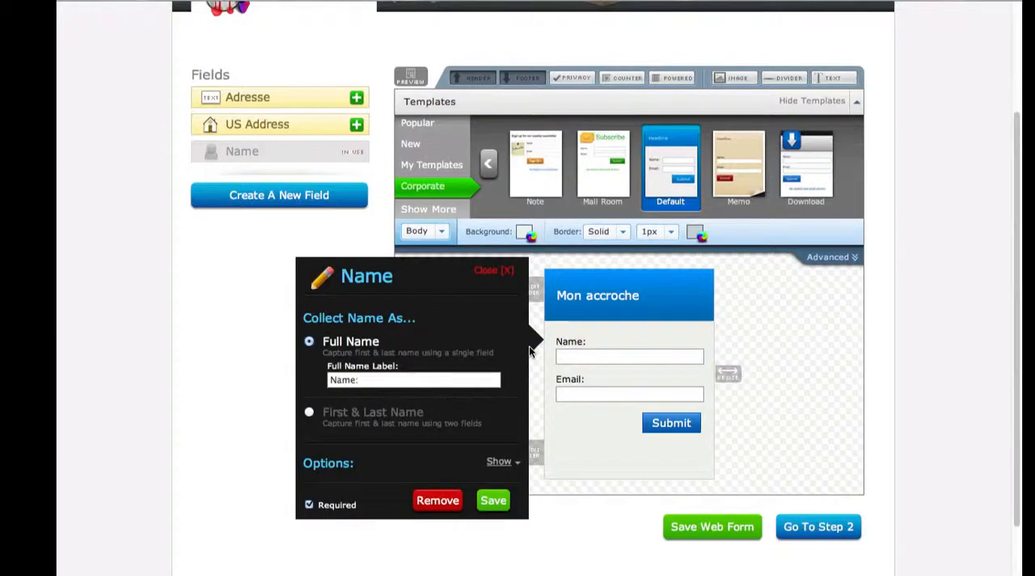
triple_click(421, 384)
key(BackSpace)
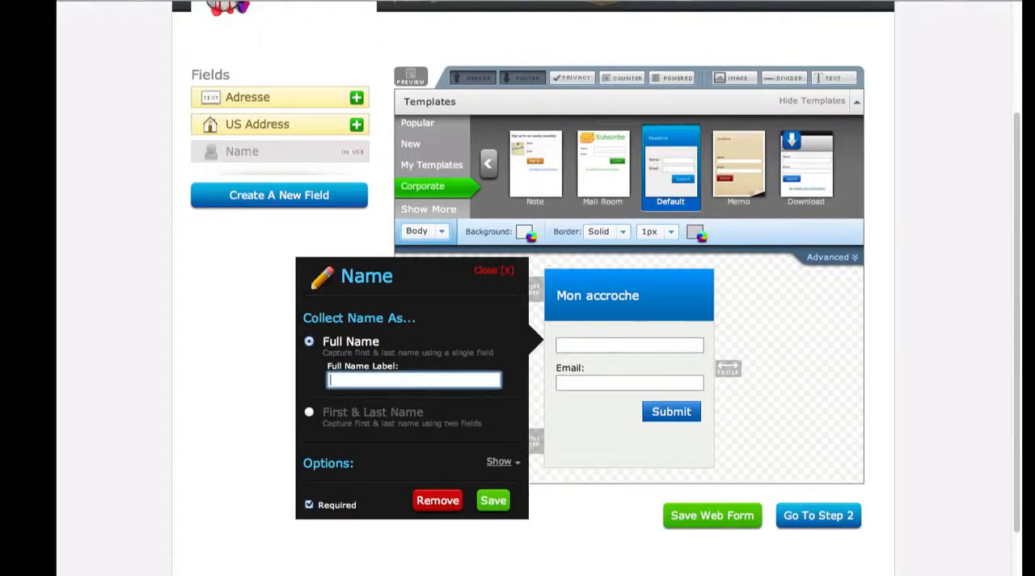
click(497, 461)
click(432, 486)
text(Mon prenom)
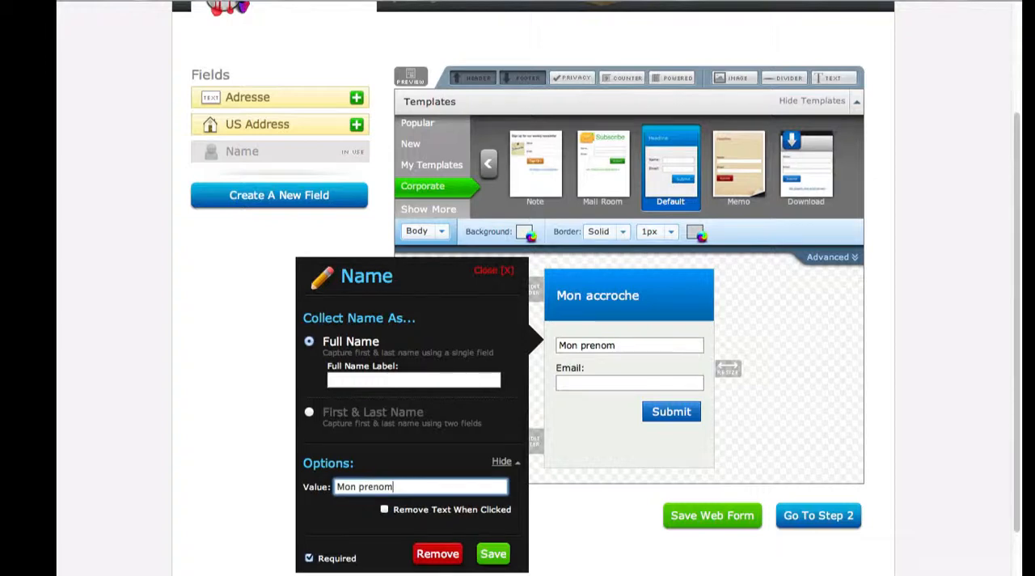
click(385, 509)
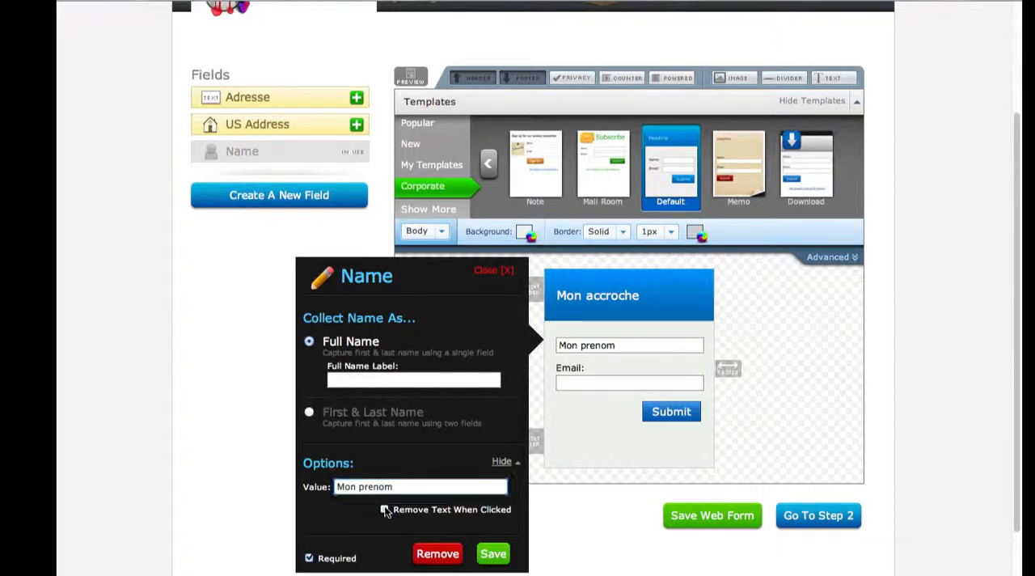
click(495, 555)
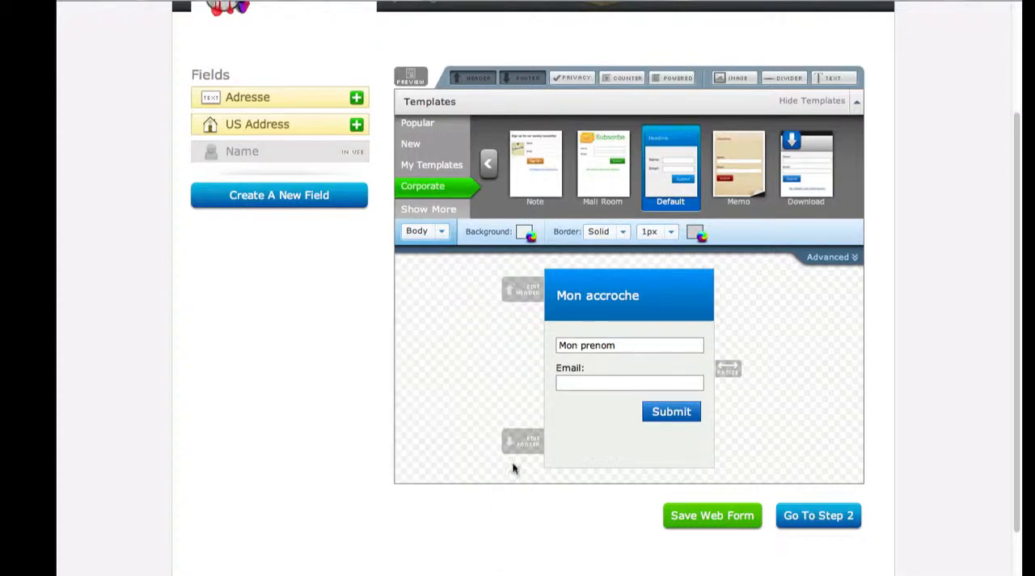
Step: Clear the Email field's label, give it the value "Mon email" with Remove Text When Clicked enabled, and save
mouse_move(569, 369)
click(520, 372)
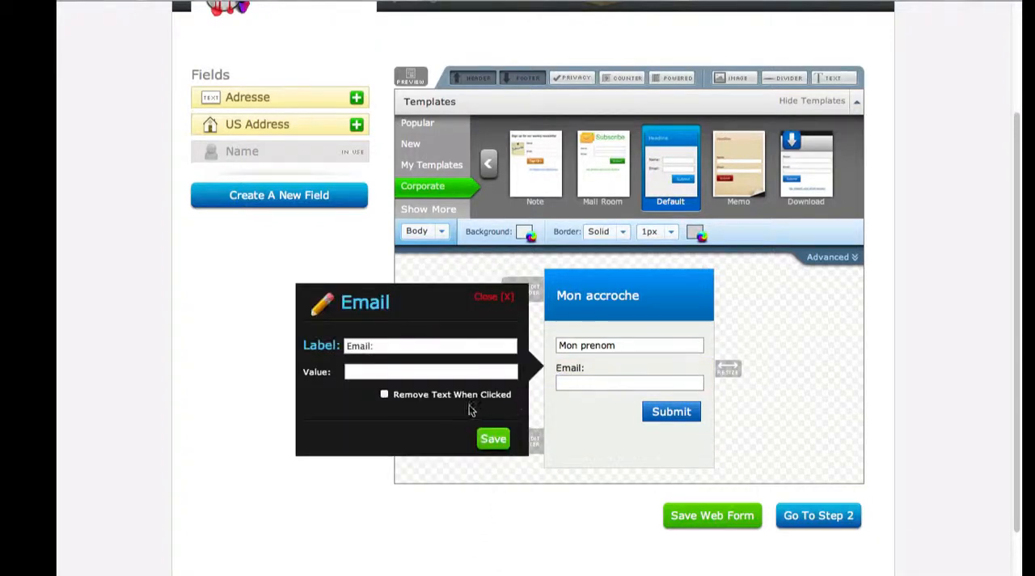
triple_click(430, 346)
key(BackSpace)
key(Tab)
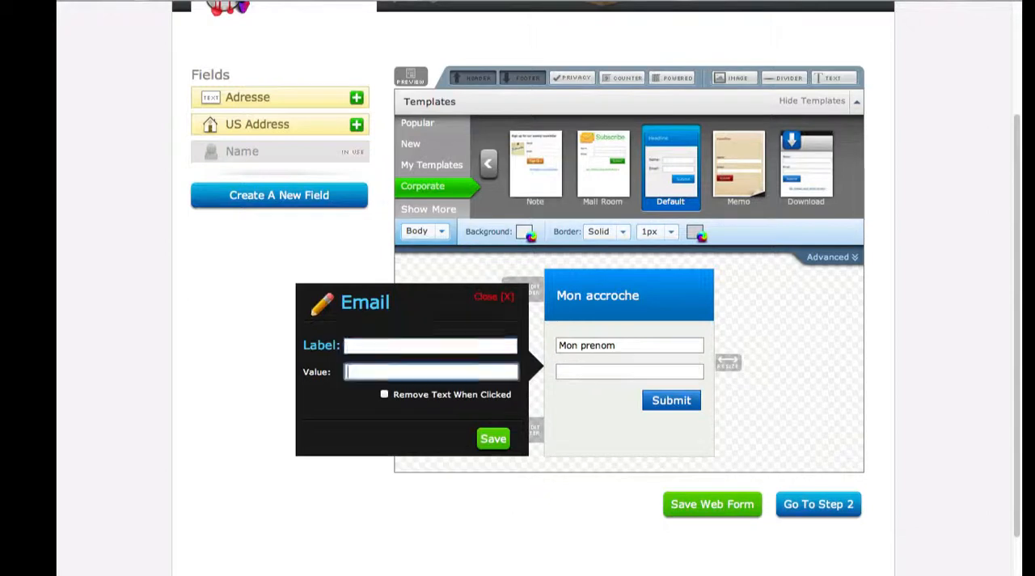
text(Mon email)
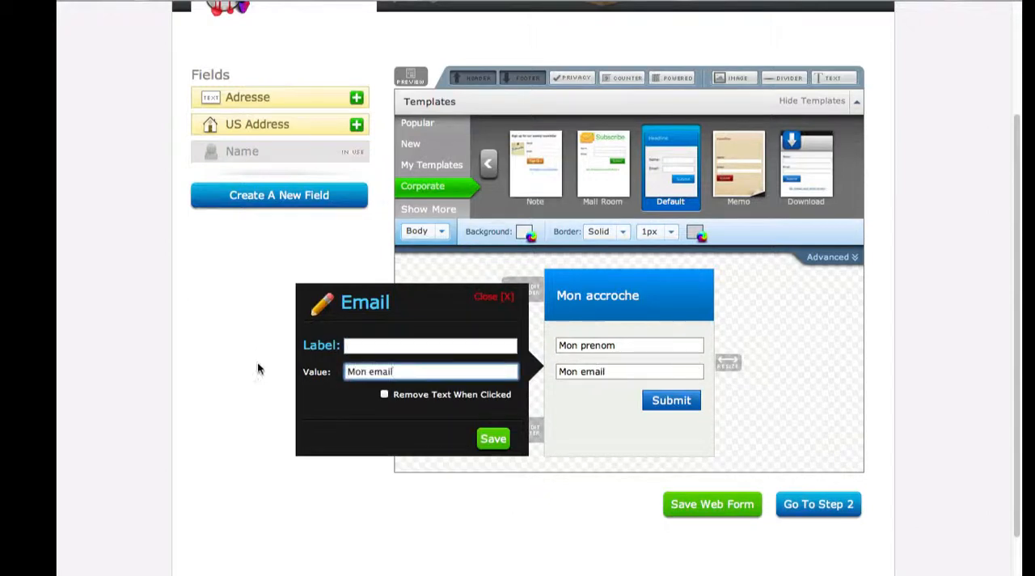
click(384, 394)
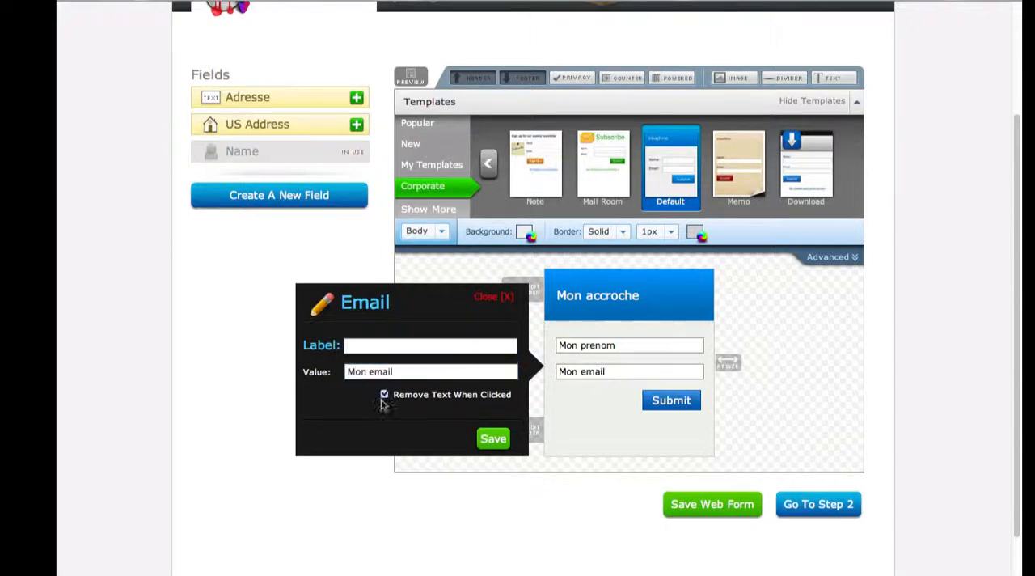
click(490, 441)
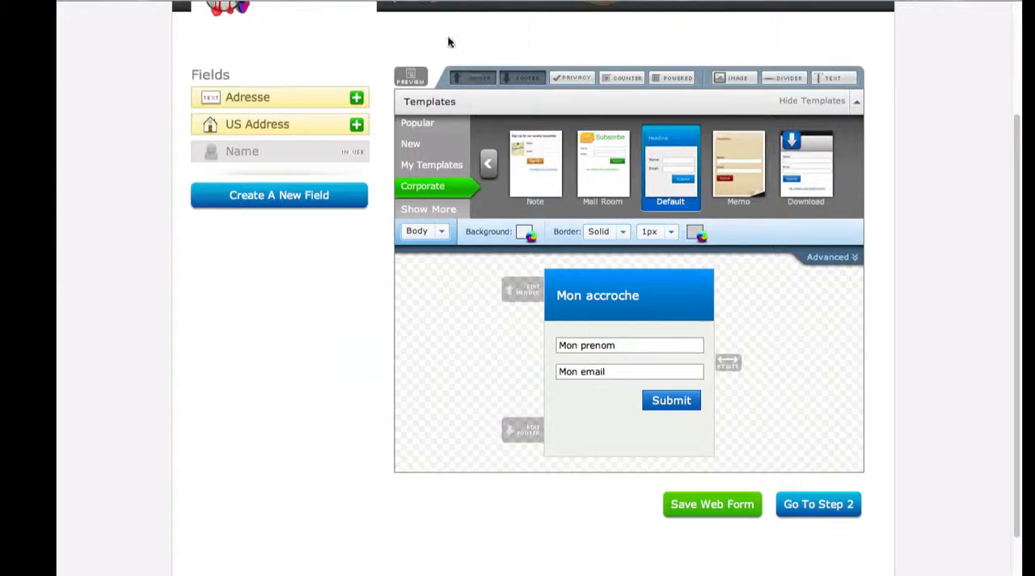
Step: Preview the form, try entering a first name in its name field, and close the preview
click(410, 75)
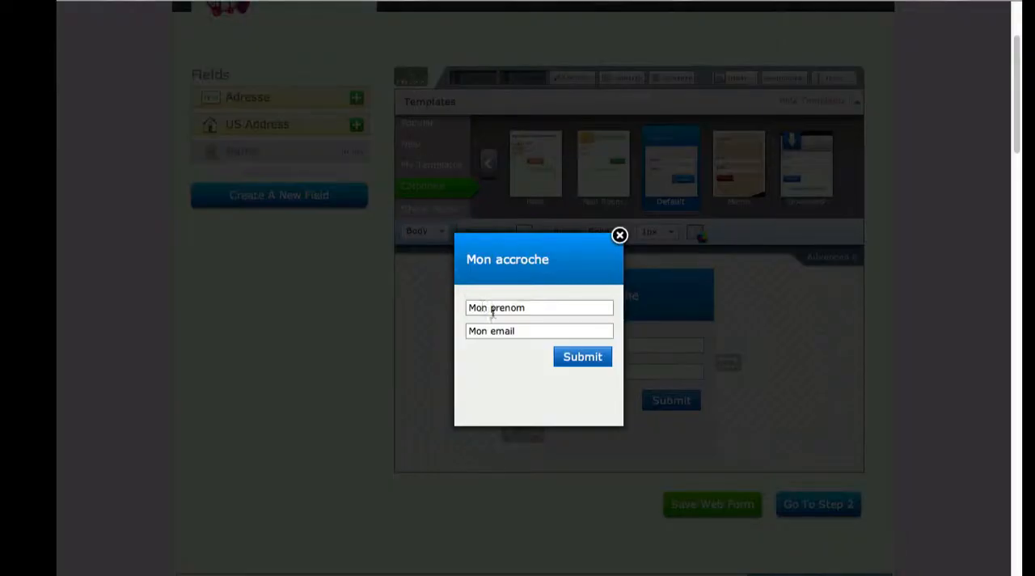
click(500, 309)
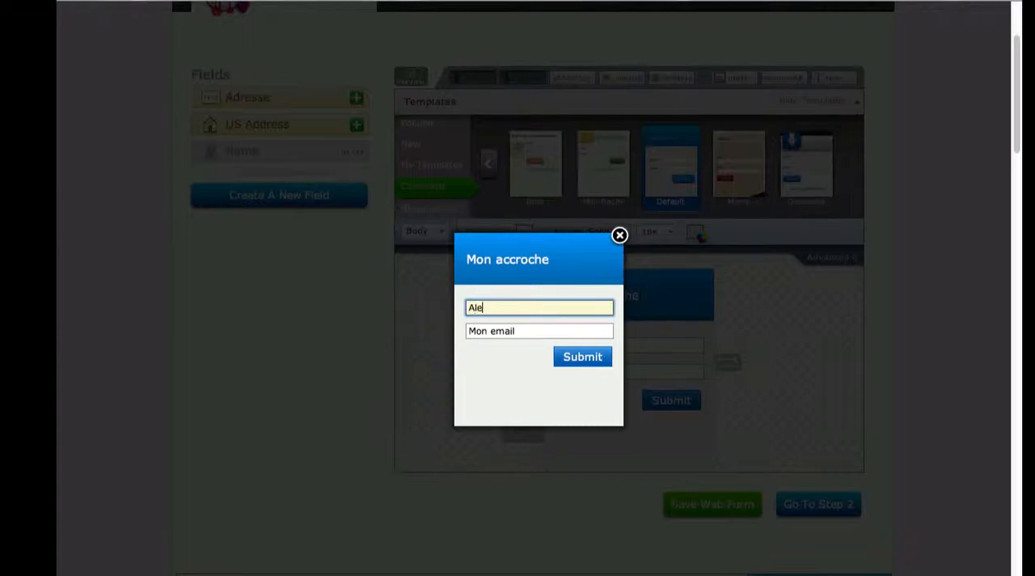
click(619, 236)
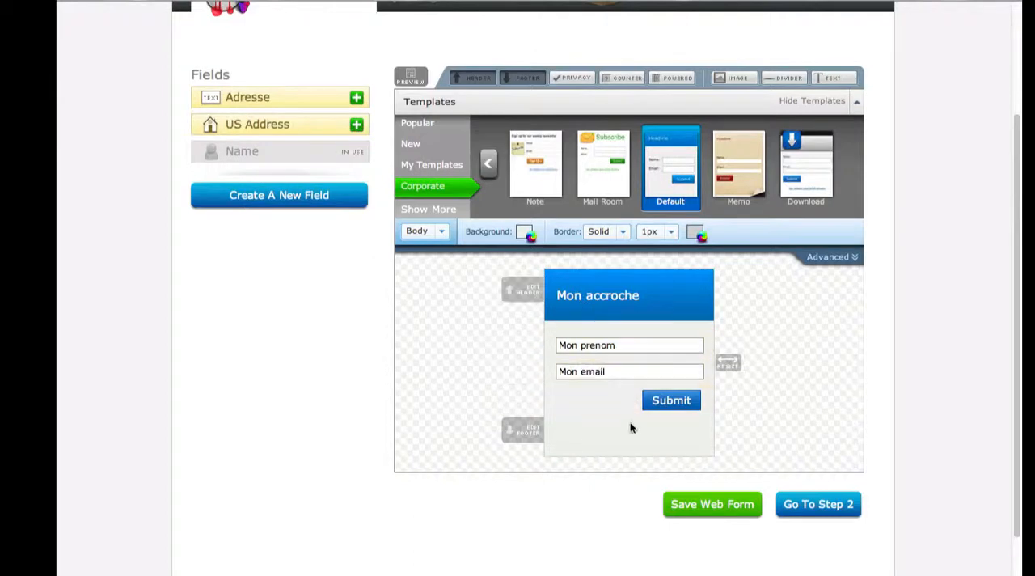
Step: Enter "Votre email est protégée" as the form's footer text and save it
click(523, 433)
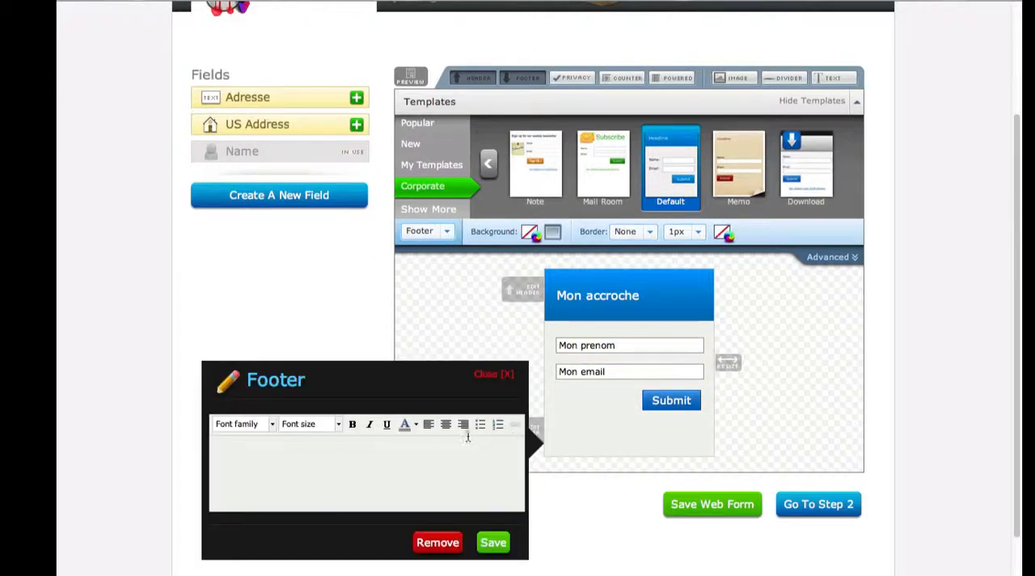
text(Votre ad)
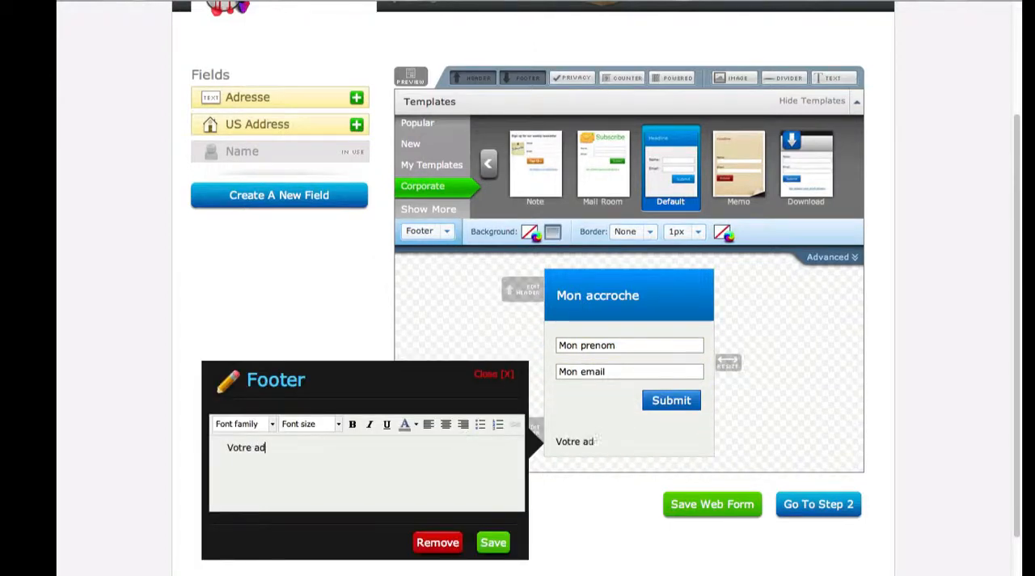
text(resse)
text(email est protégée)
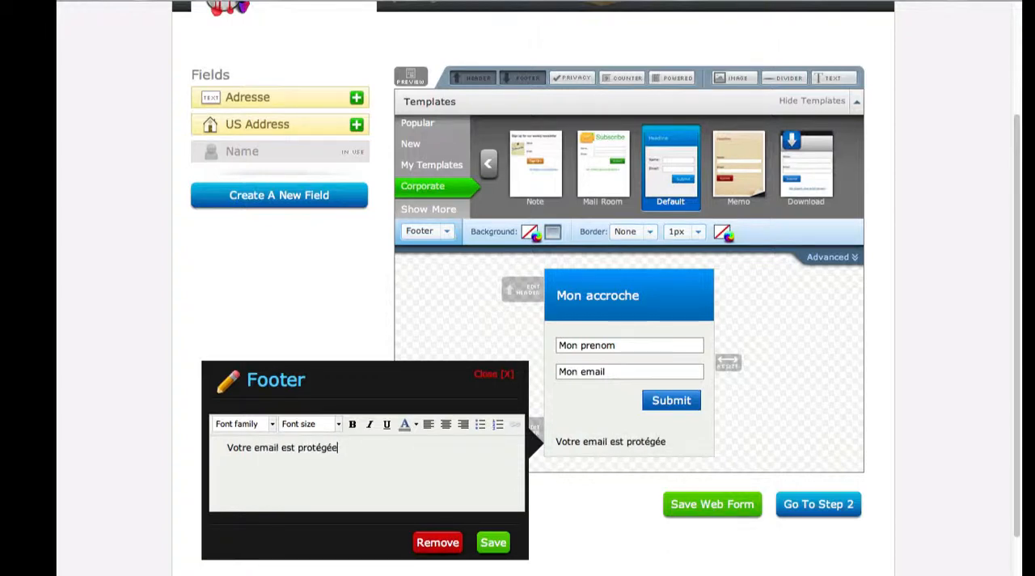
click(493, 543)
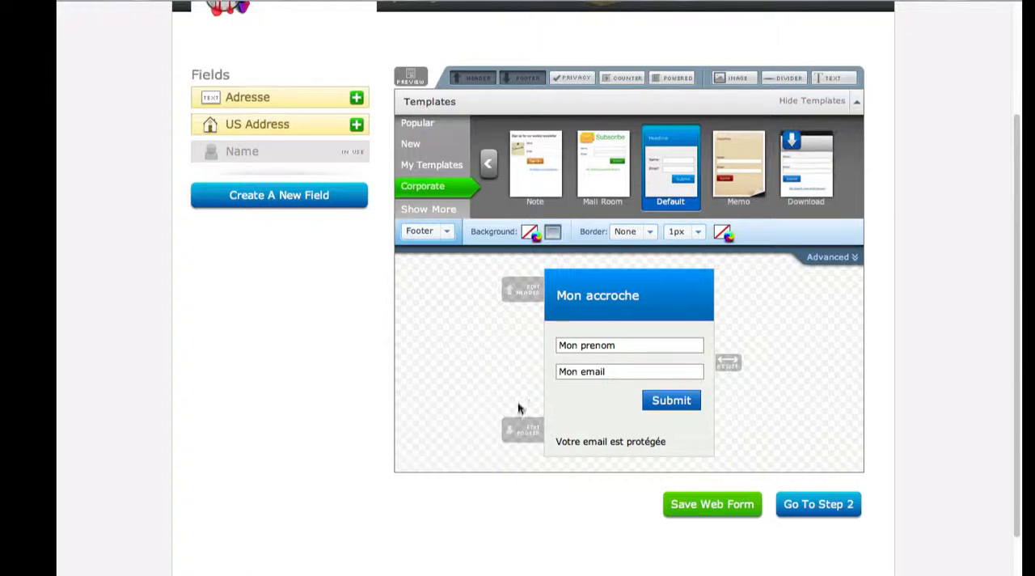
Step: Centre the footer text "Votre email est protégée" and save the footer
click(523, 436)
drag(340, 447, 254, 431)
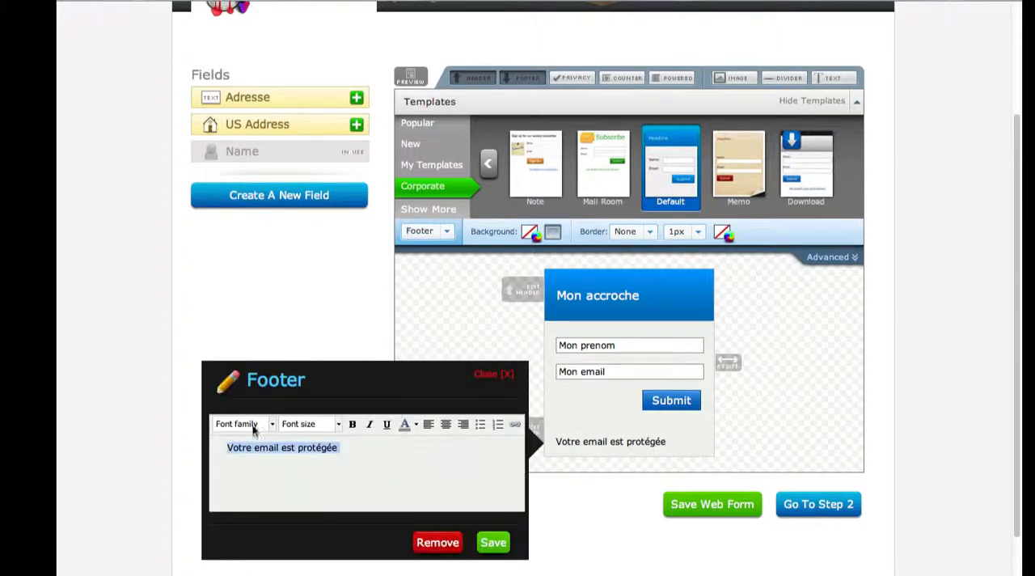
click(446, 424)
click(493, 542)
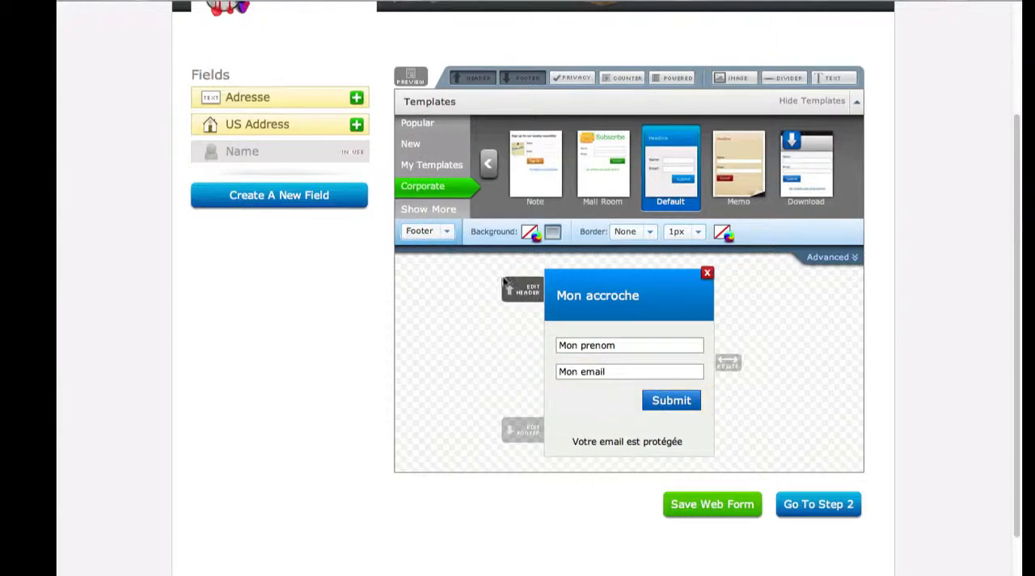
Step: Try the available positions for the form's Submit button and leave it centred
click(449, 233)
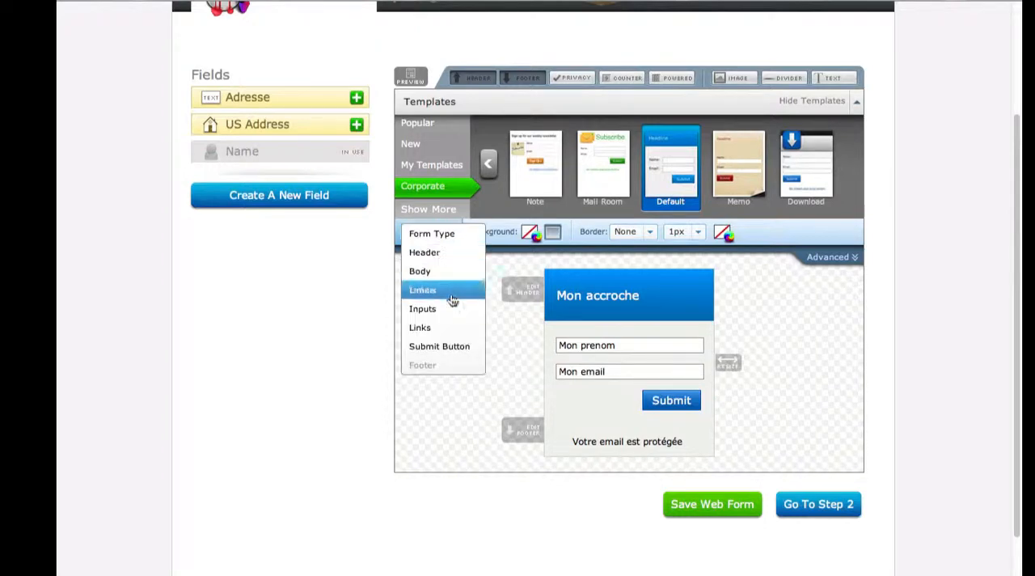
click(443, 347)
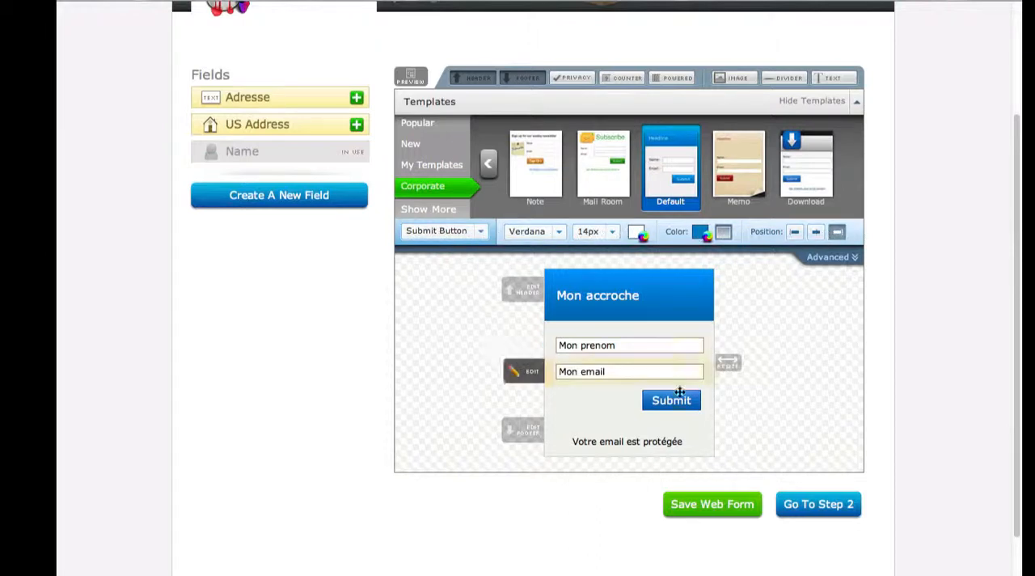
click(816, 232)
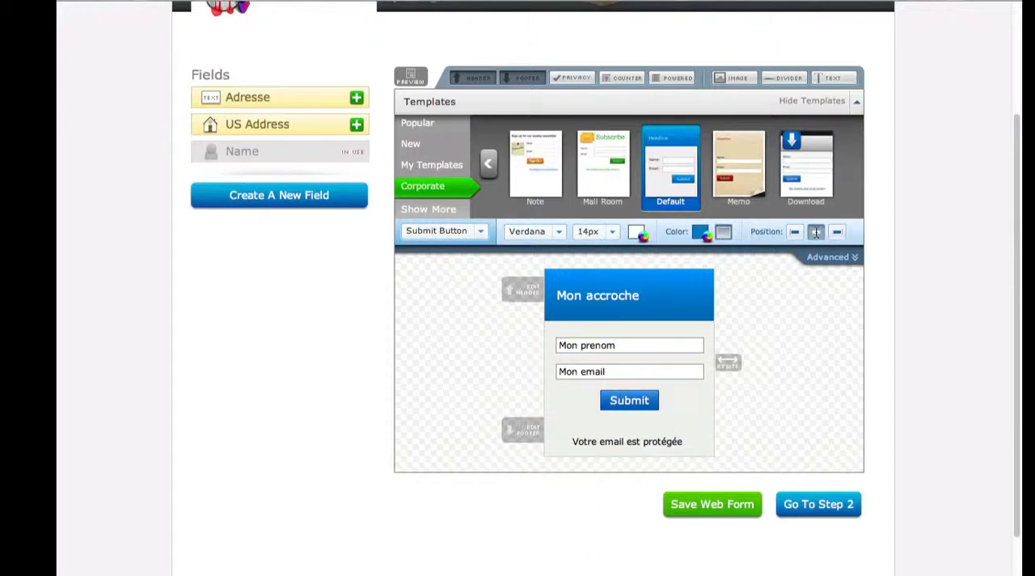
click(796, 232)
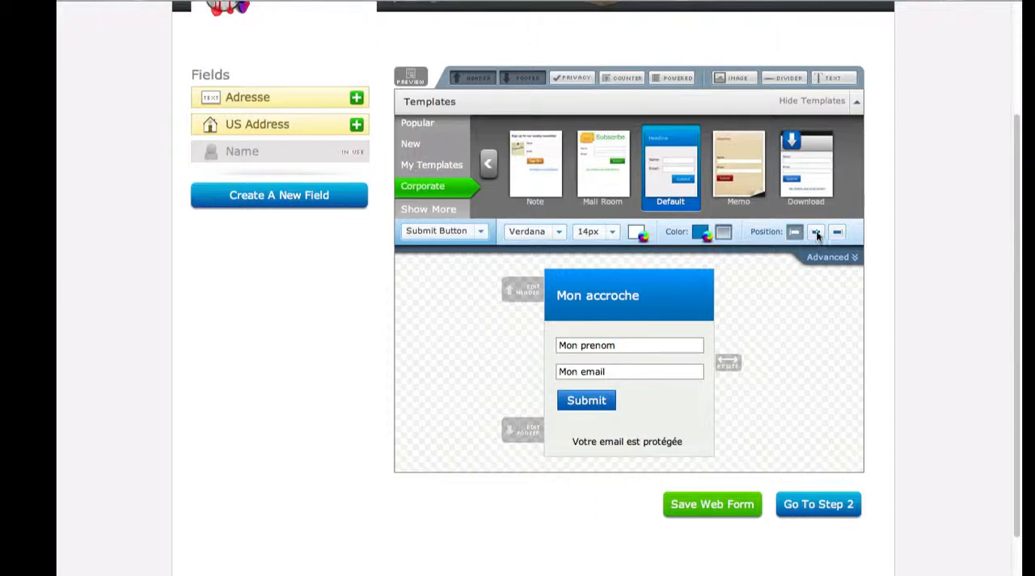
click(837, 232)
click(817, 234)
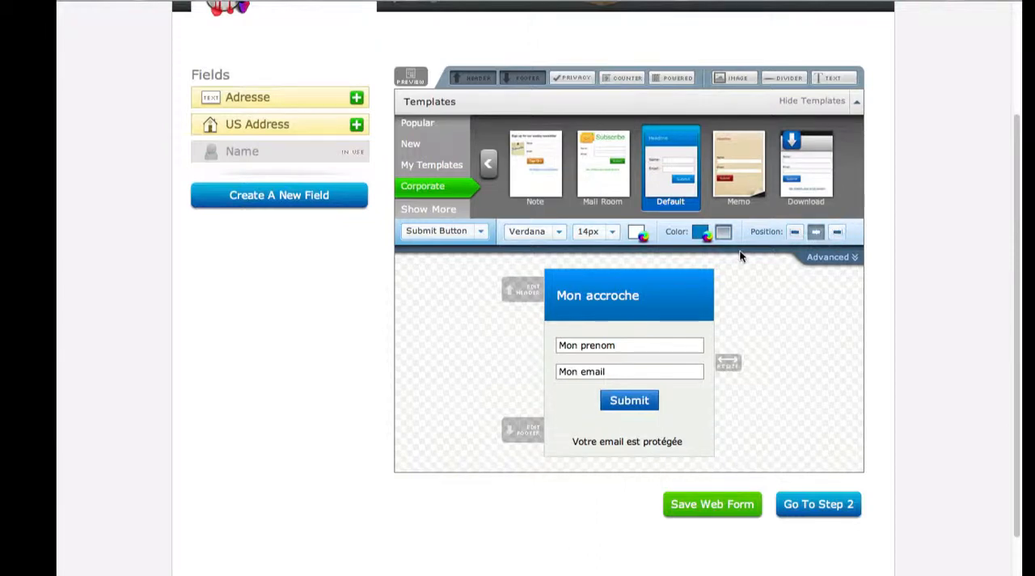
click(829, 259)
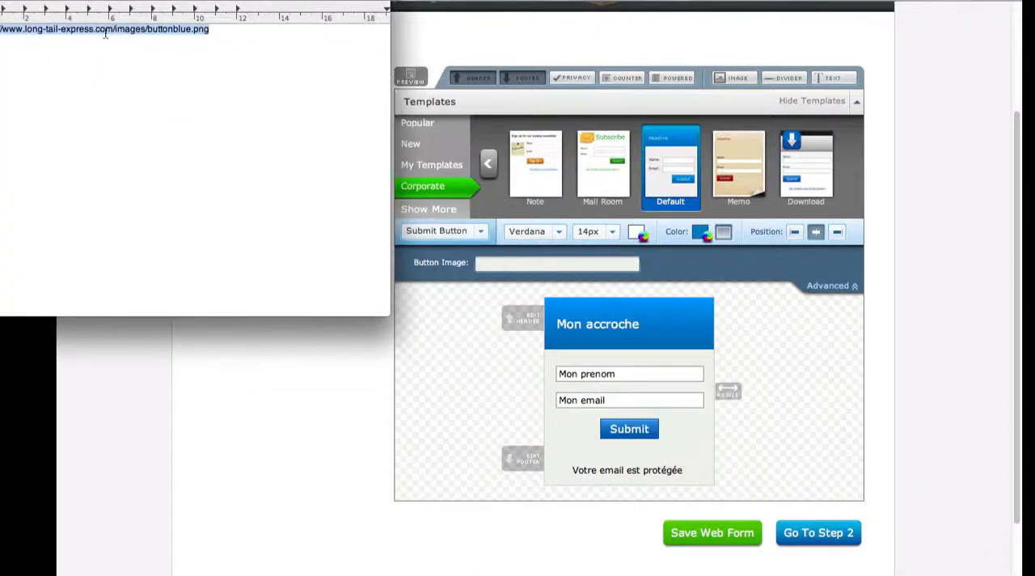
right_click(105, 33)
click(128, 131)
click(255, 432)
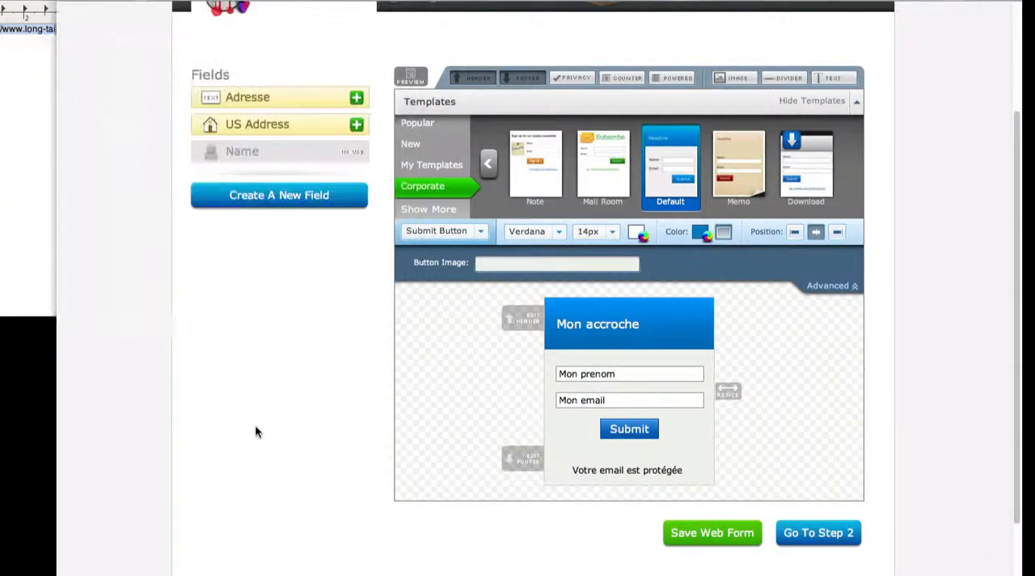
click(547, 264)
key(super+a)
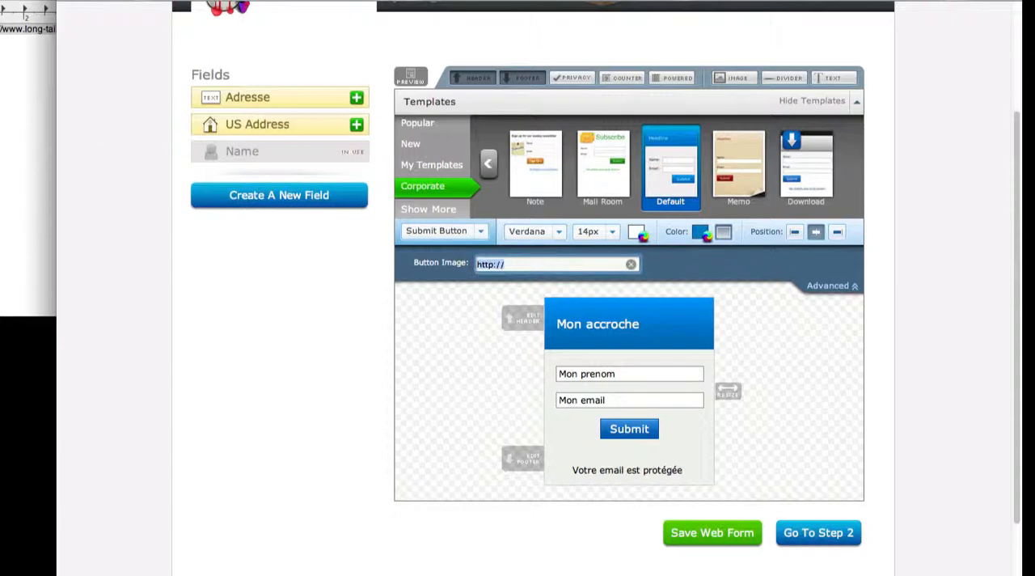
key(super+v)
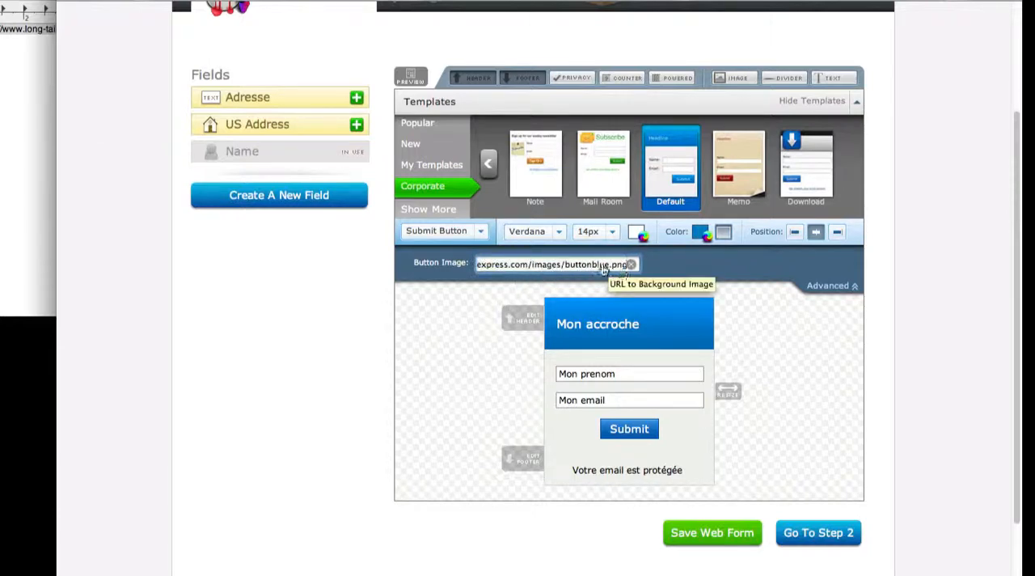
Step: Apply the Submit button's image URL and look through the Corporate, My Templates and New template categories
click(757, 297)
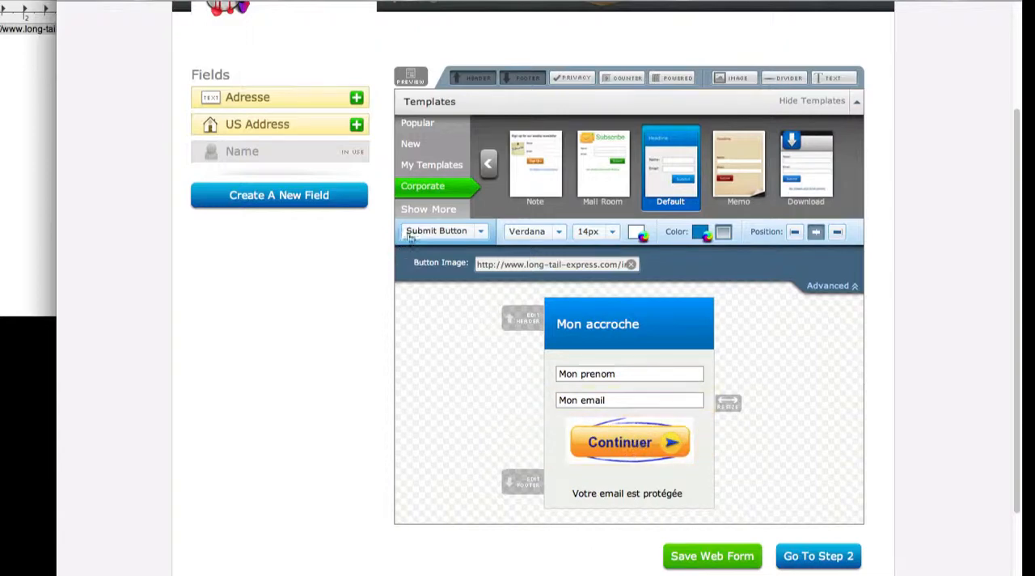
click(434, 165)
click(435, 187)
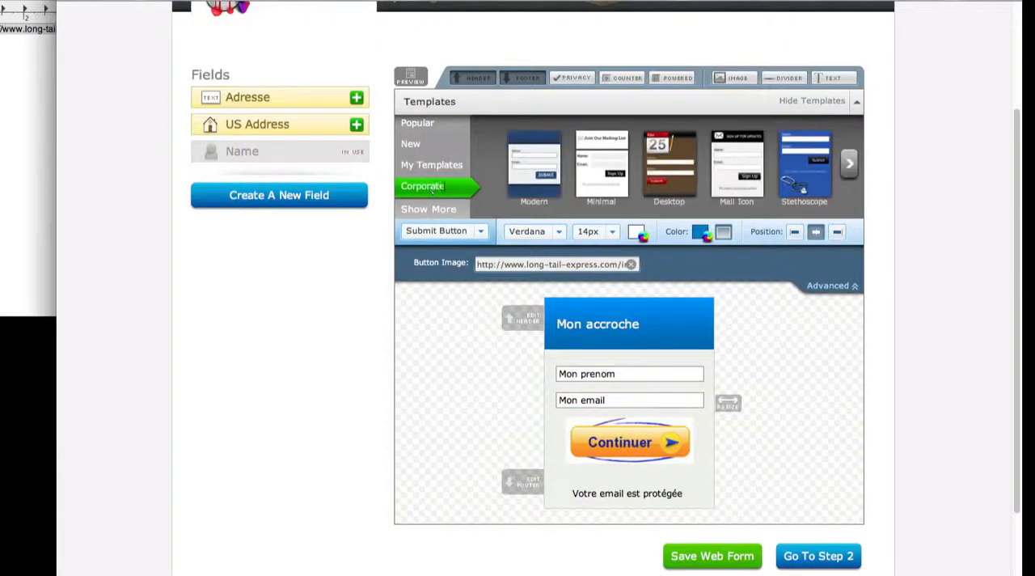
click(854, 167)
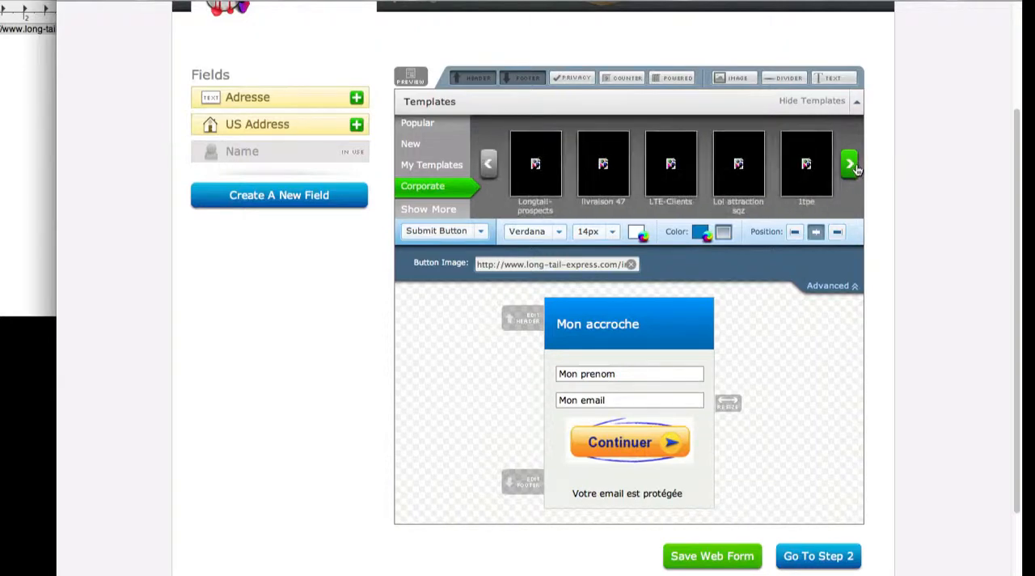
click(853, 167)
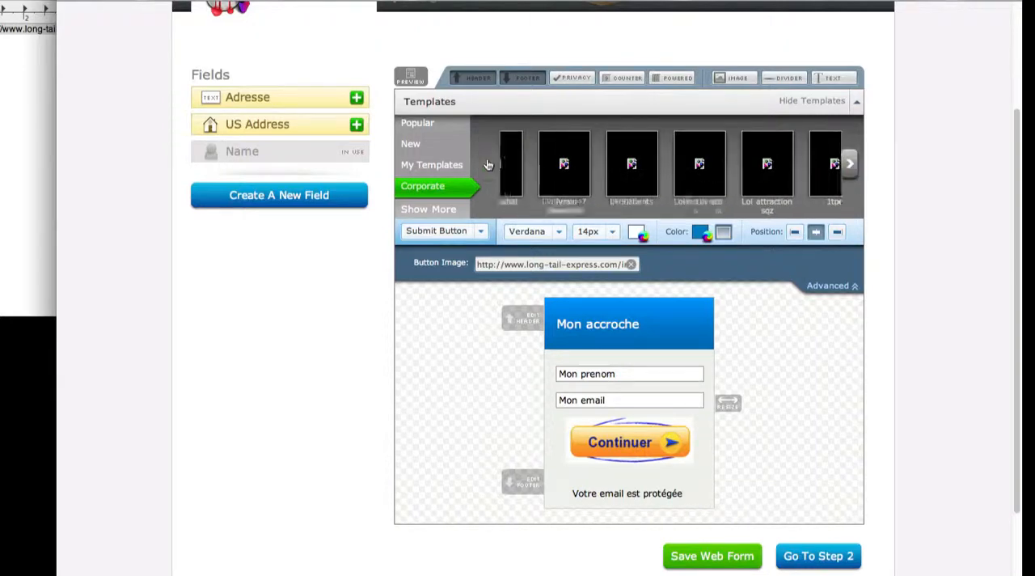
click(419, 164)
click(422, 144)
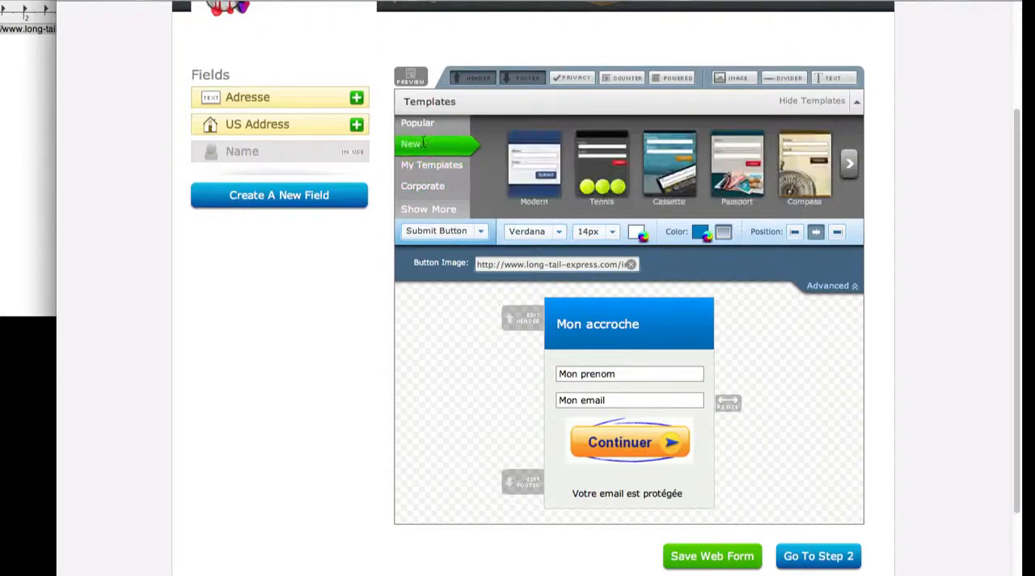
click(850, 167)
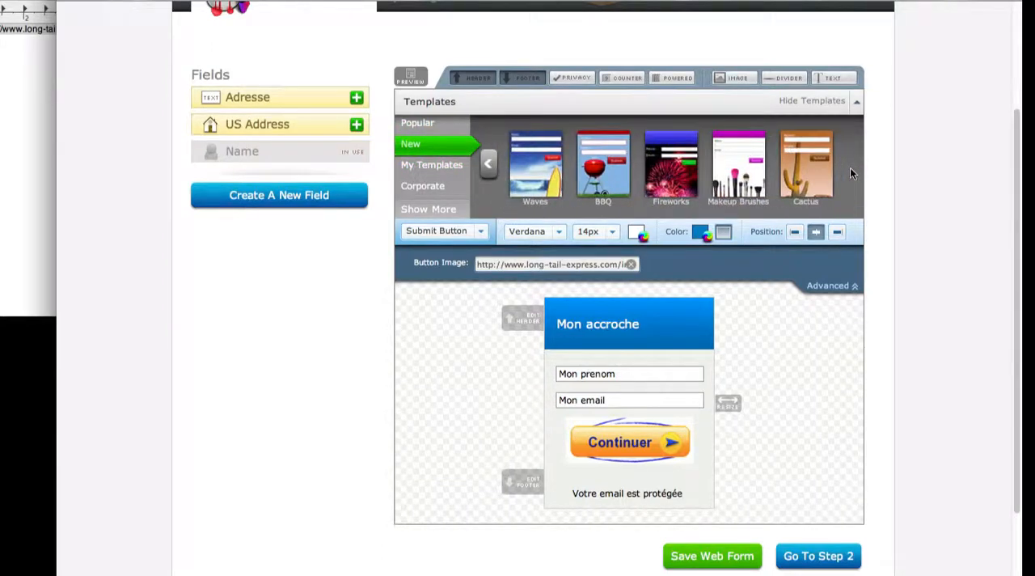
Step: Load the Download template from the Corporate category in its Royal colour scheme
click(425, 188)
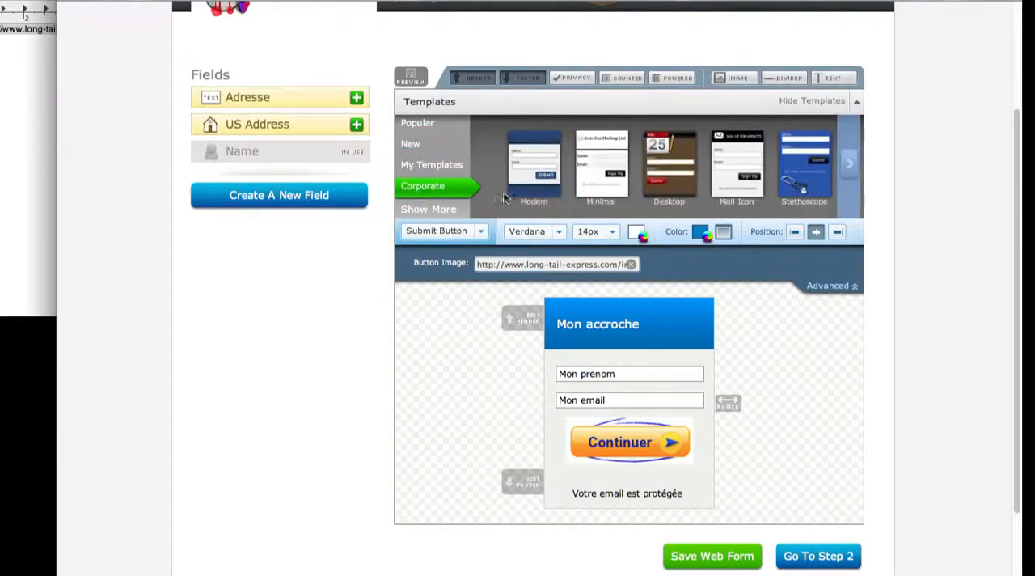
click(850, 166)
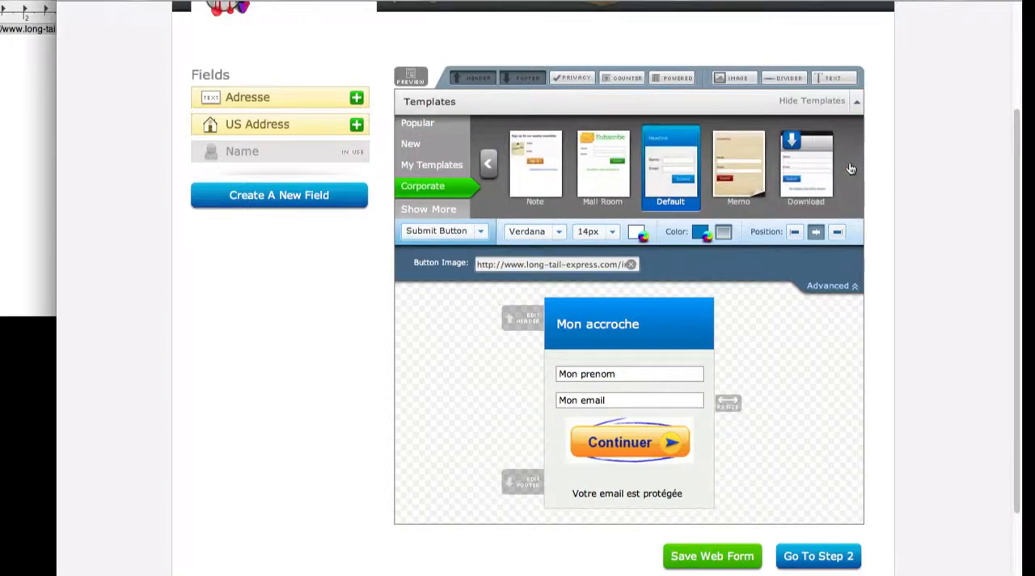
click(807, 165)
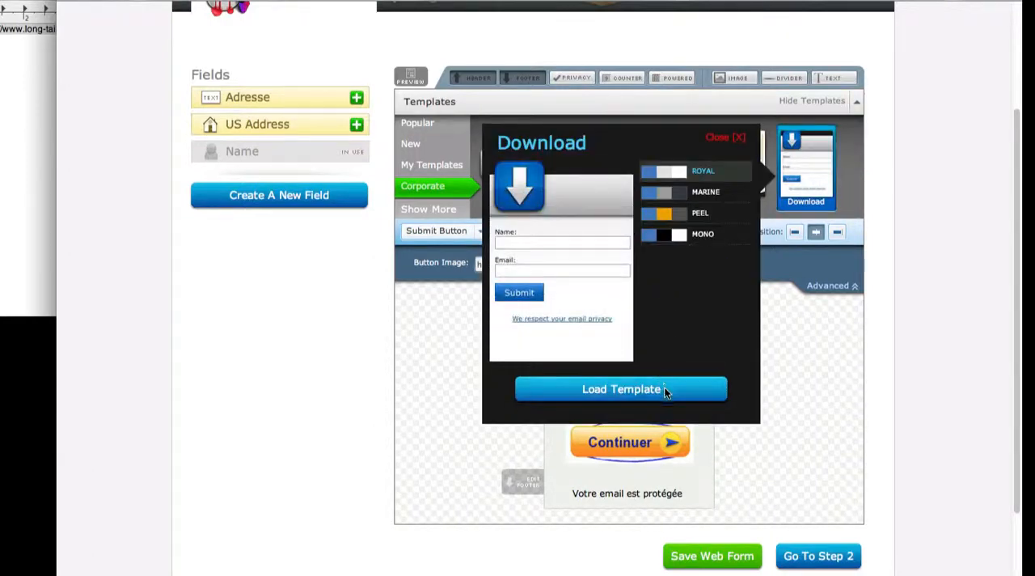
click(664, 388)
Step: Set the Submit button's image to the copied buttonblue.png address and save the web form
click(437, 233)
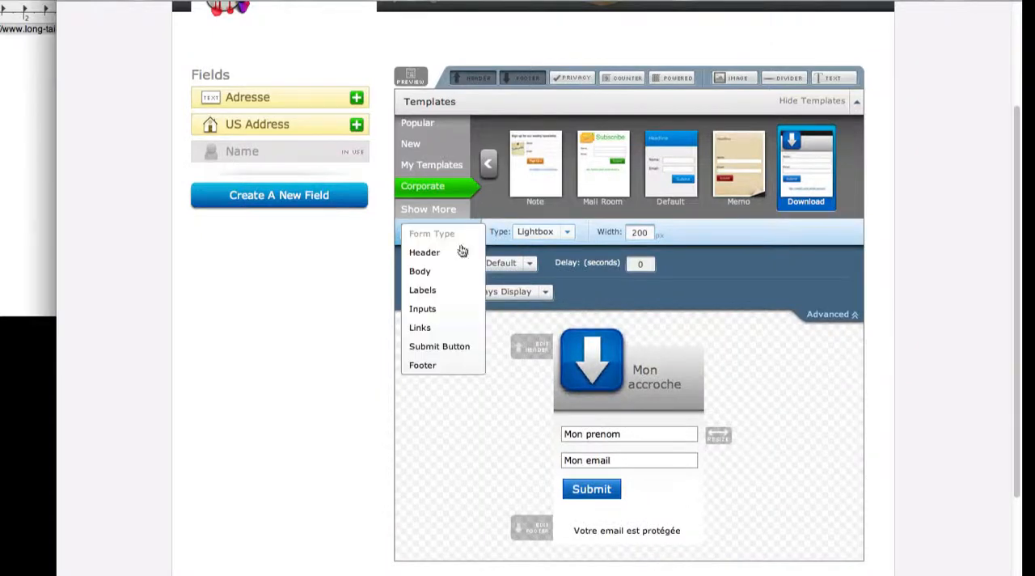
click(453, 342)
click(599, 264)
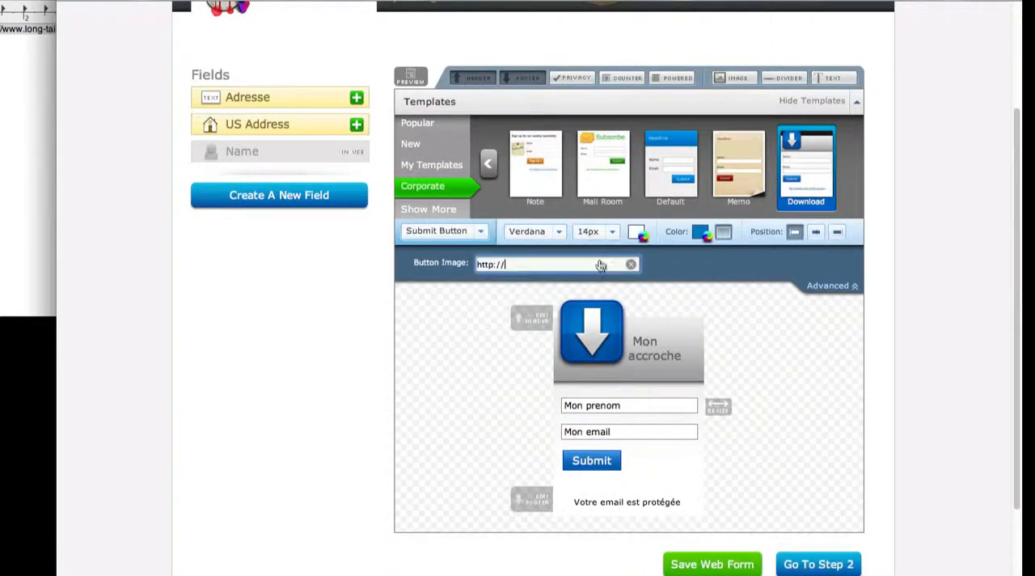
key(ctrl+a)
key(ctrl+v)
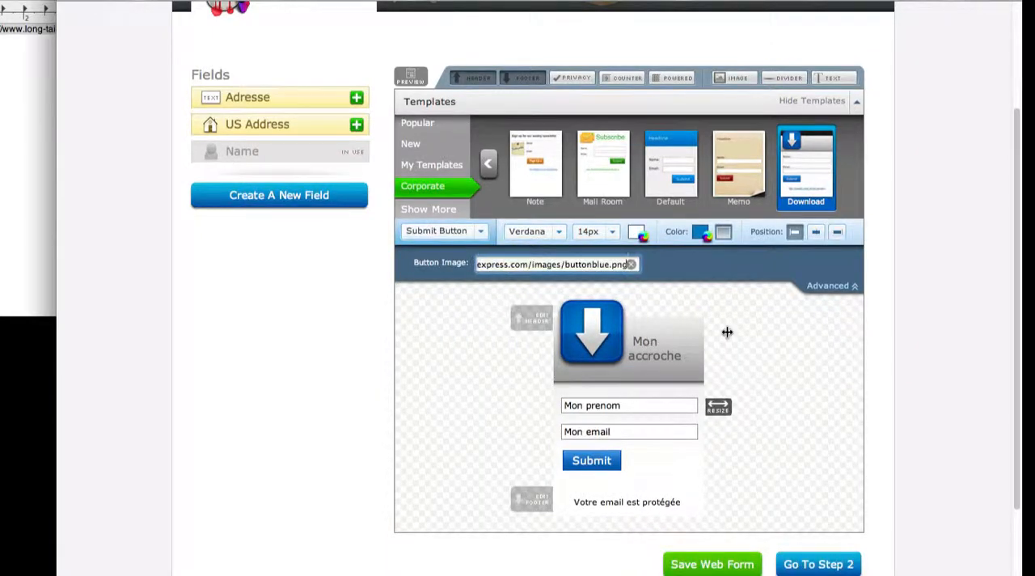
click(789, 377)
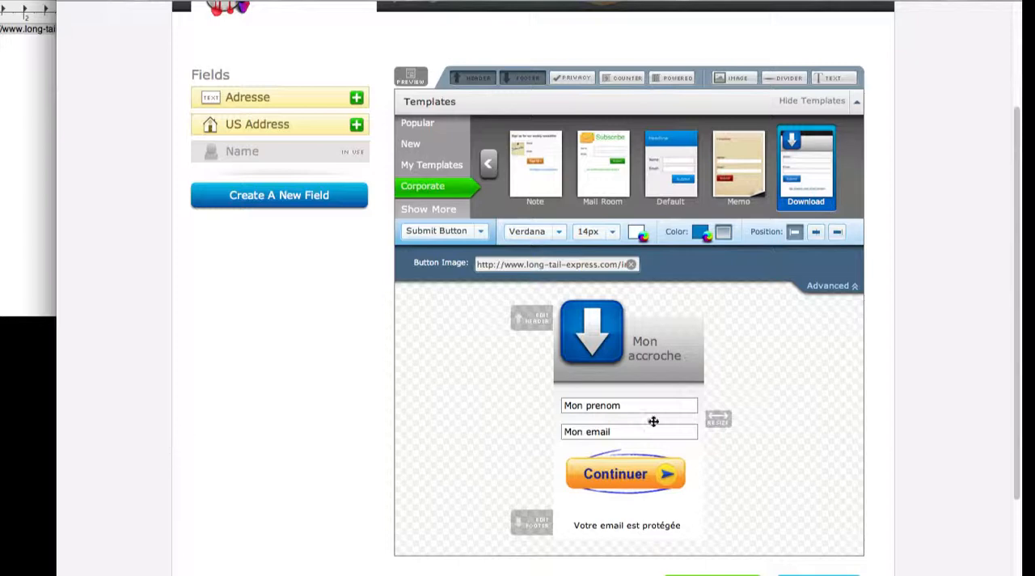
scroll(894, 330, down, 5)
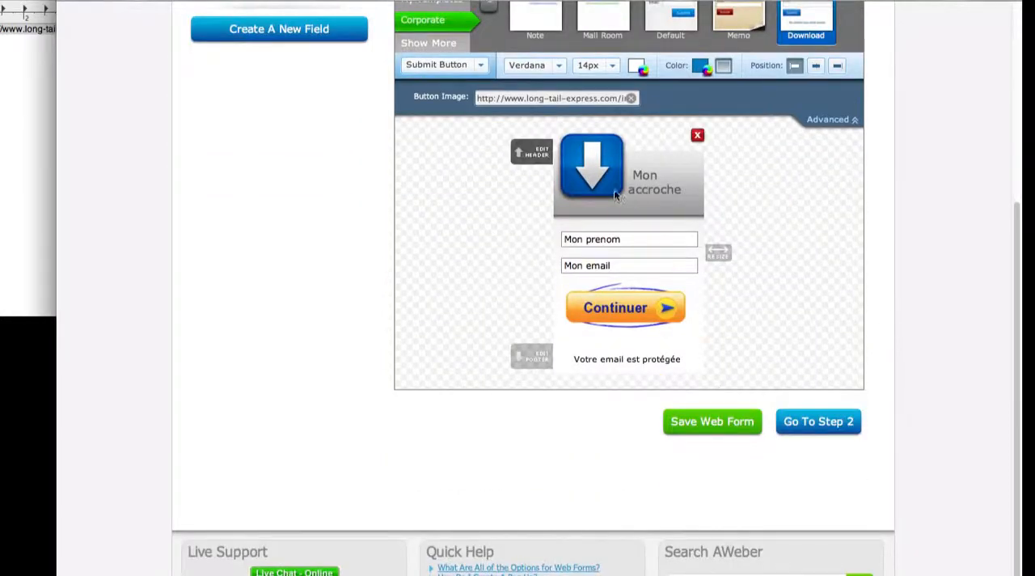
click(709, 426)
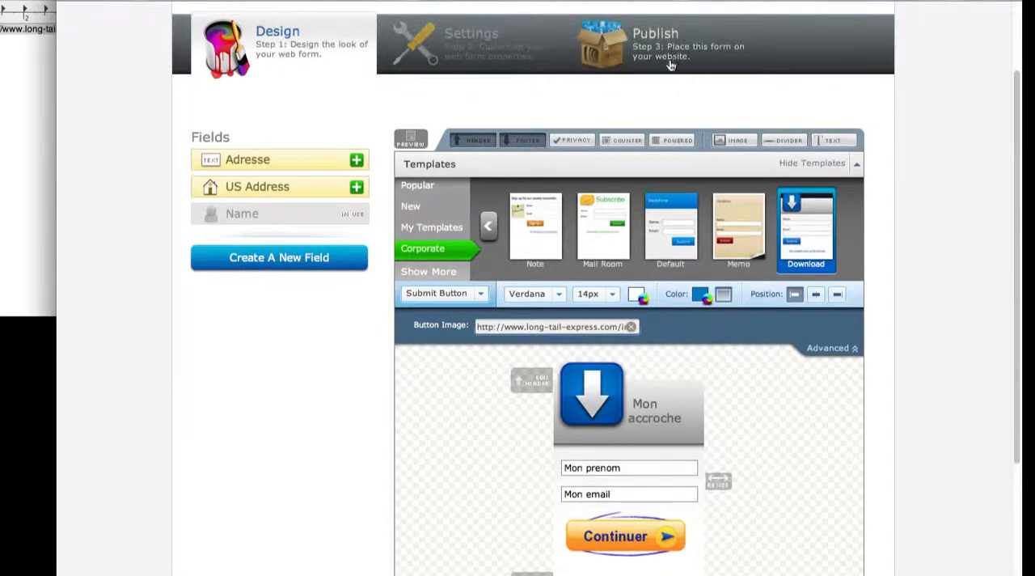
Step: Open the web form's Settings step and select the text of its form name
click(503, 40)
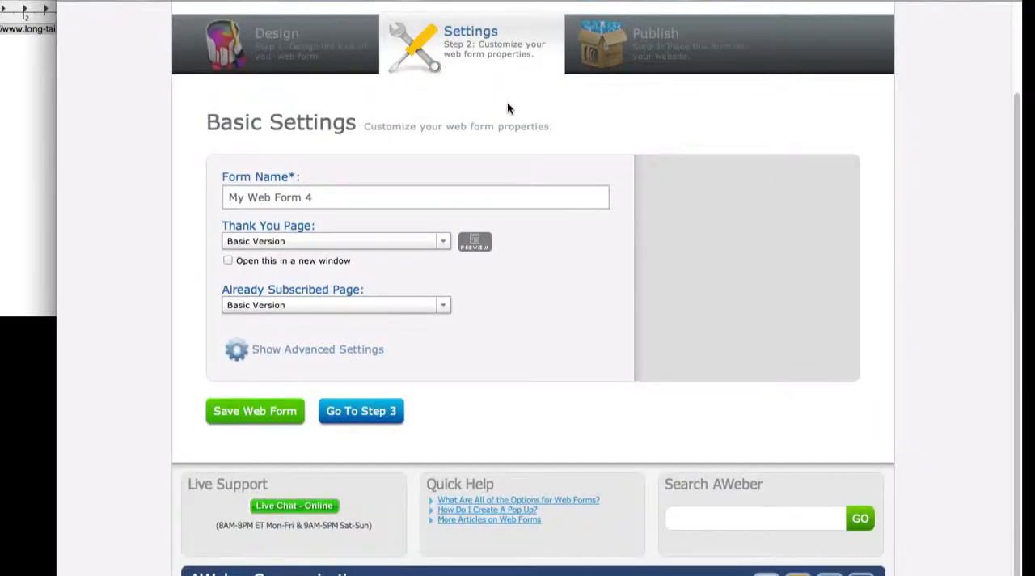
click(351, 196)
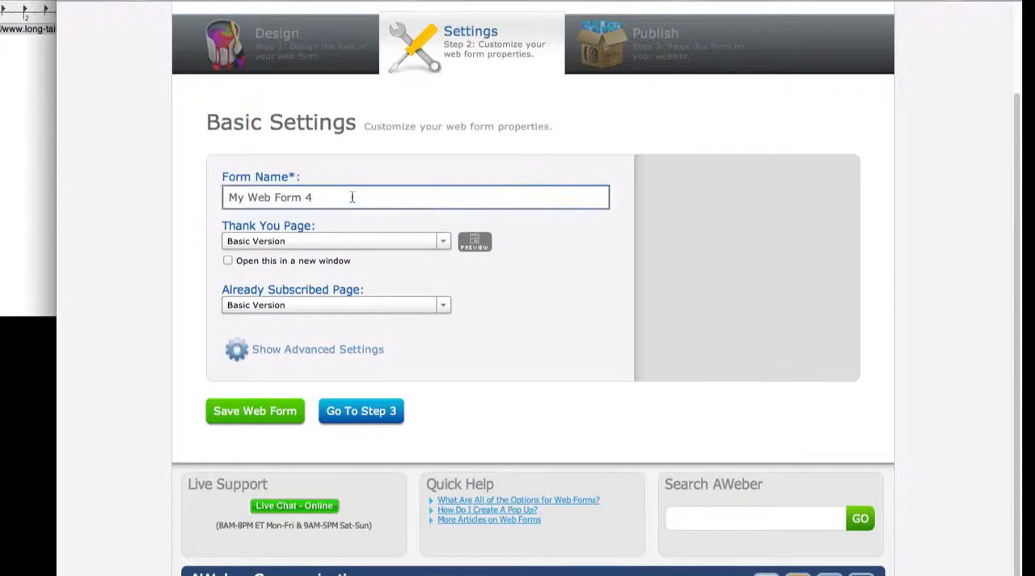
drag(351, 197, 66, 182)
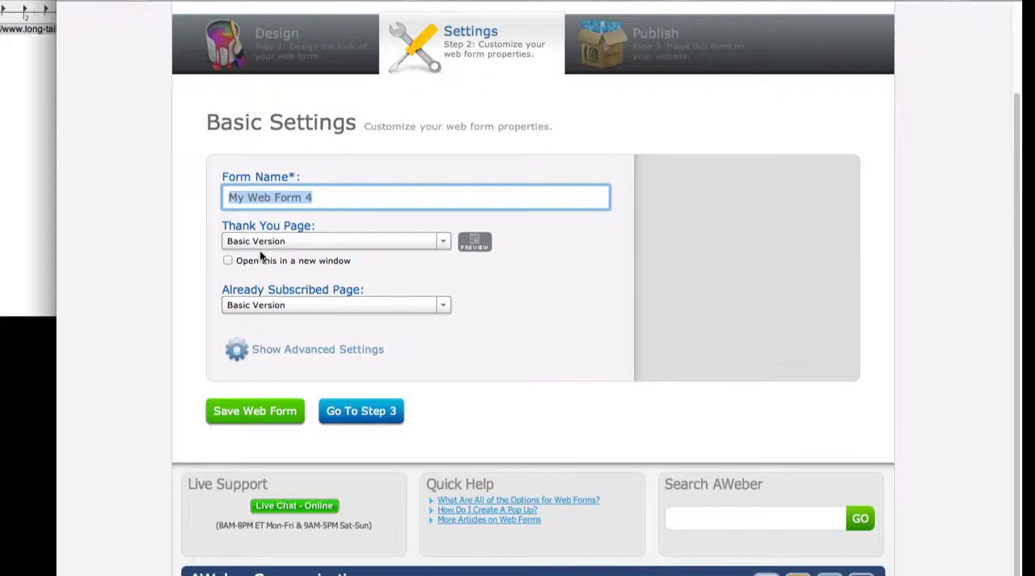
Step: Try the Custom Page option for the Thank You Page and Already Subscribed Page, and return both to Basic Version
click(283, 242)
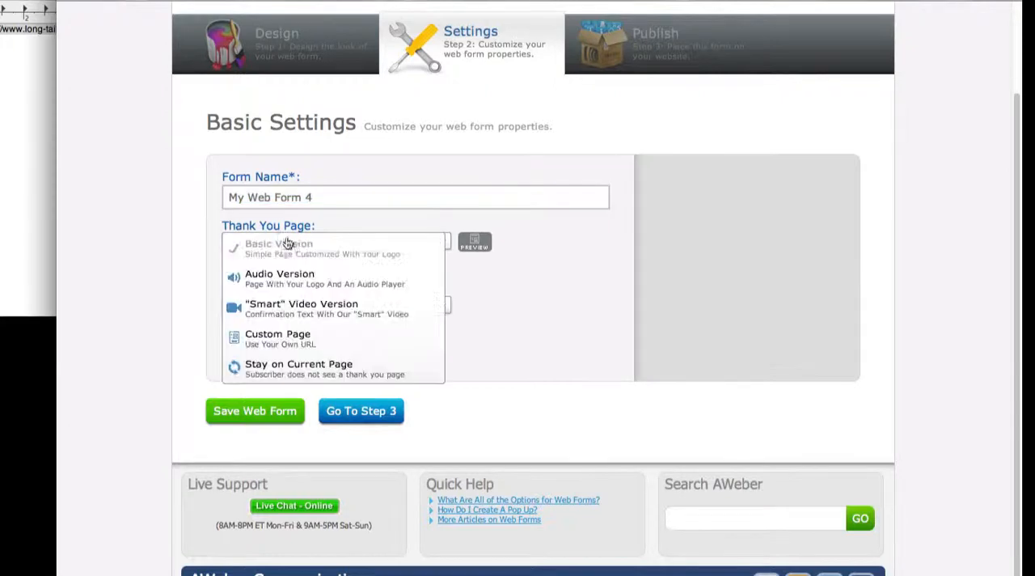
click(275, 341)
click(319, 268)
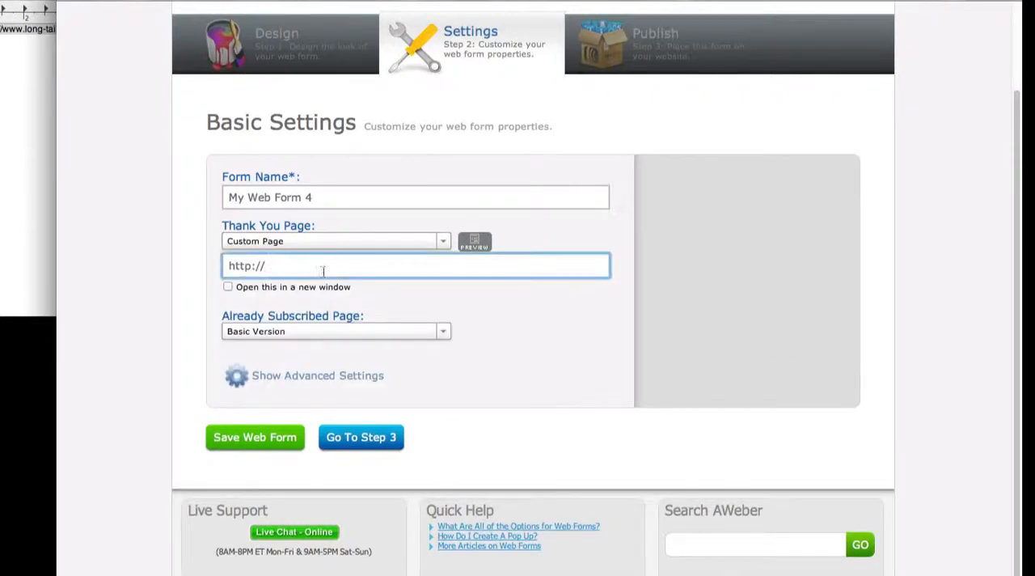
click(299, 335)
click(308, 411)
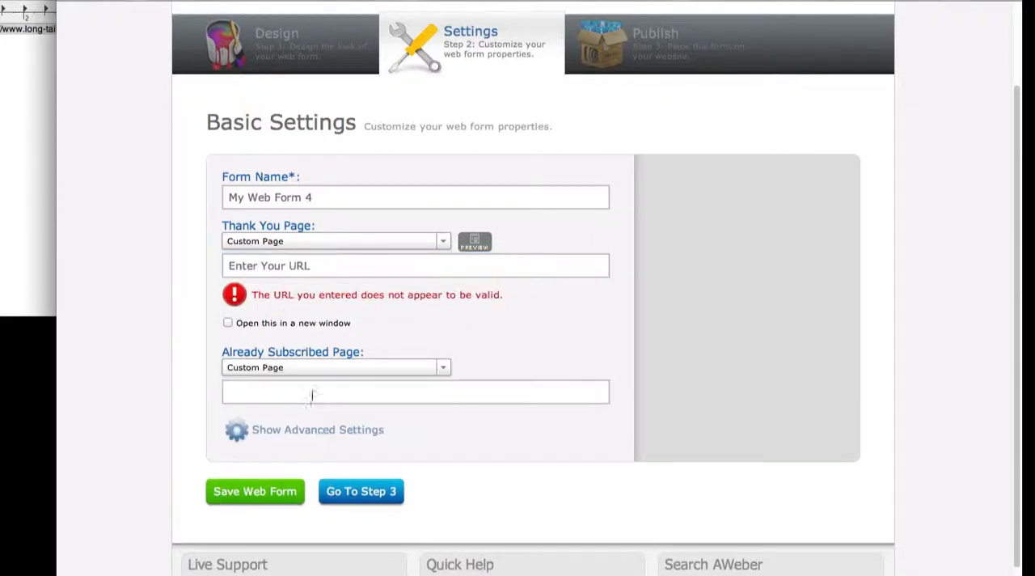
click(404, 241)
click(405, 246)
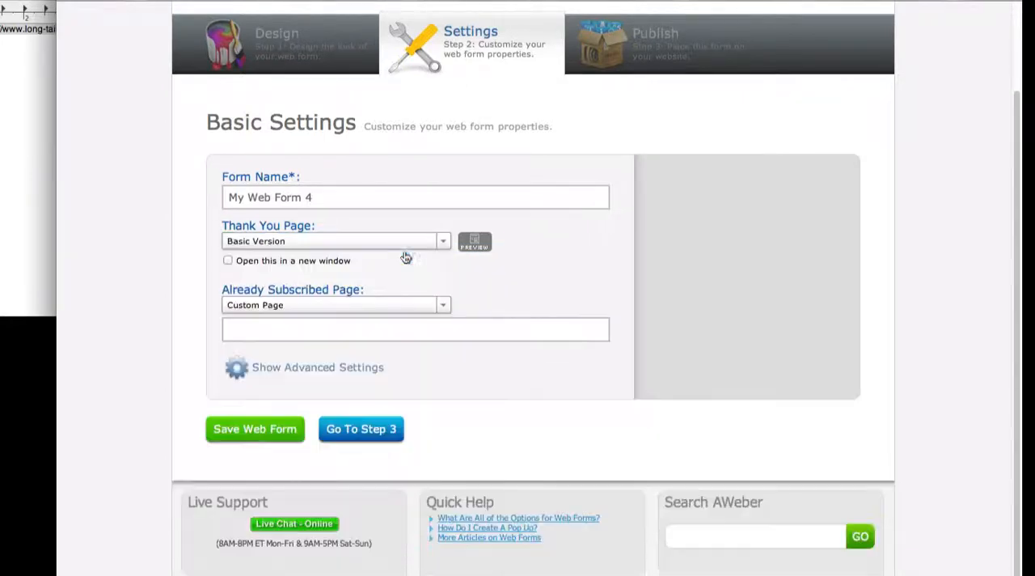
click(297, 334)
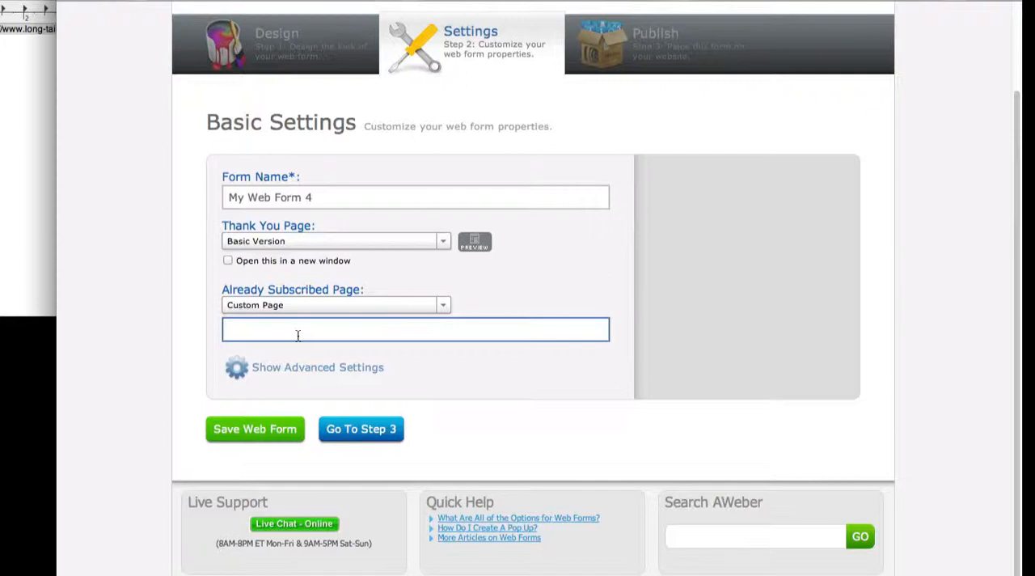
click(441, 304)
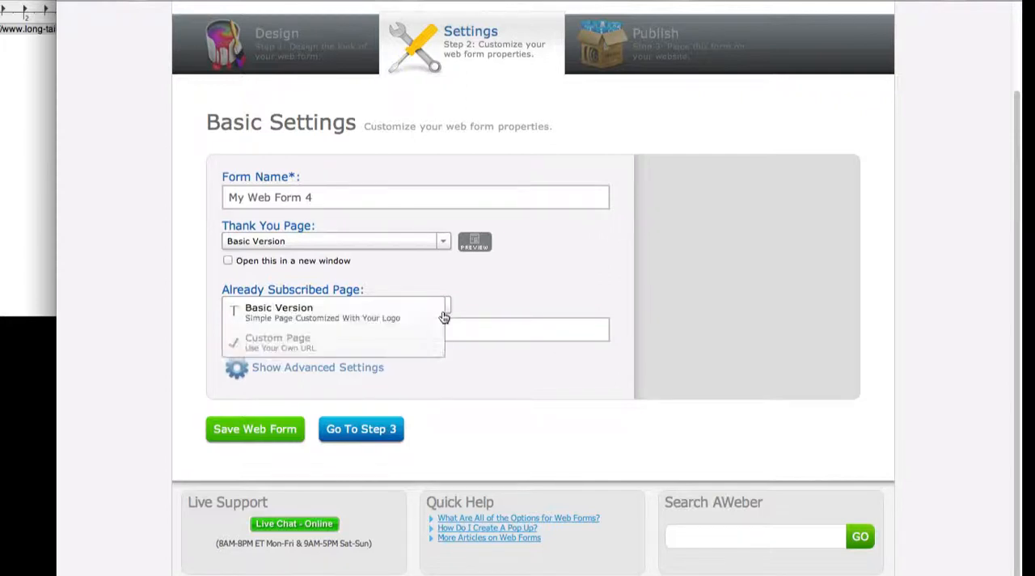
click(380, 312)
Step: Save the web form's basic settings and go to the Publish step
click(259, 411)
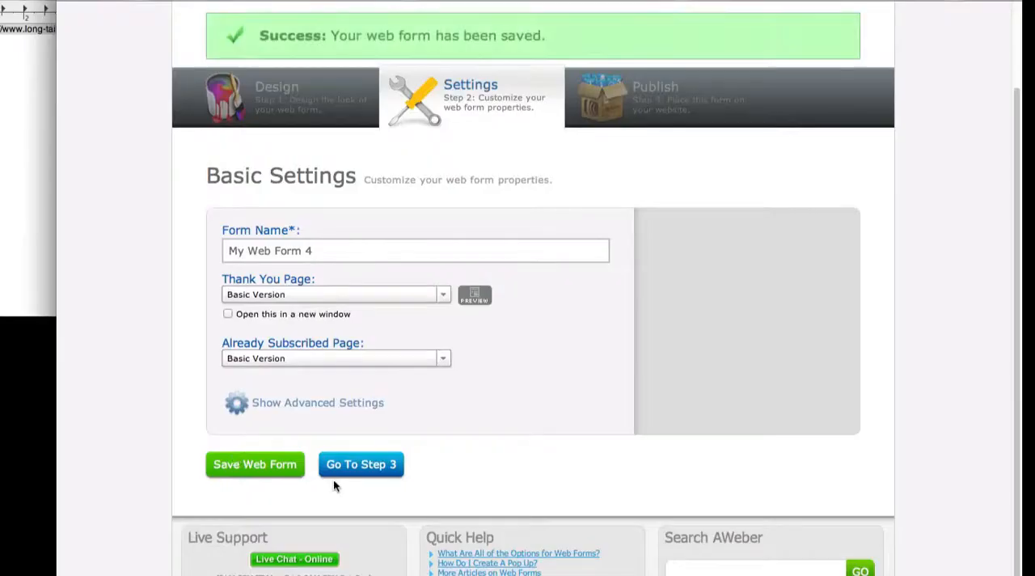
click(372, 464)
scroll(680, 308, down, 3)
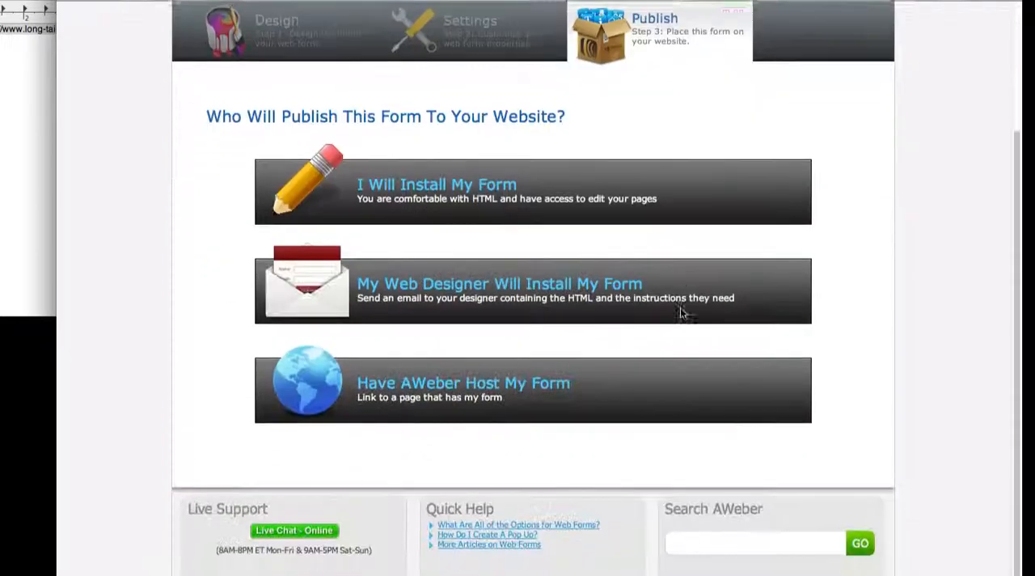
scroll(437, 166, down, 1)
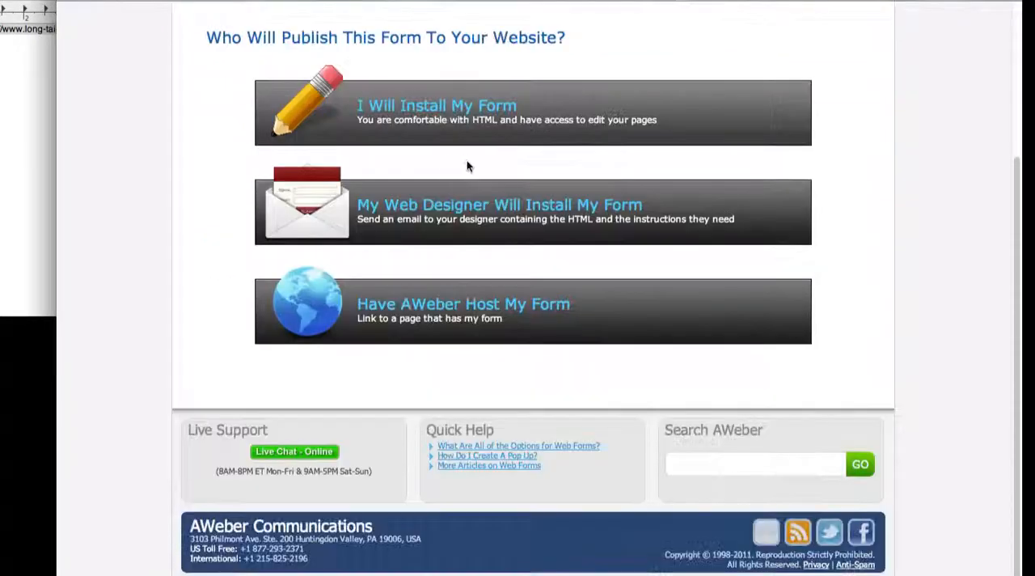
Step: Choose to install the form yourself and copy its full JavaScript snippet
click(495, 111)
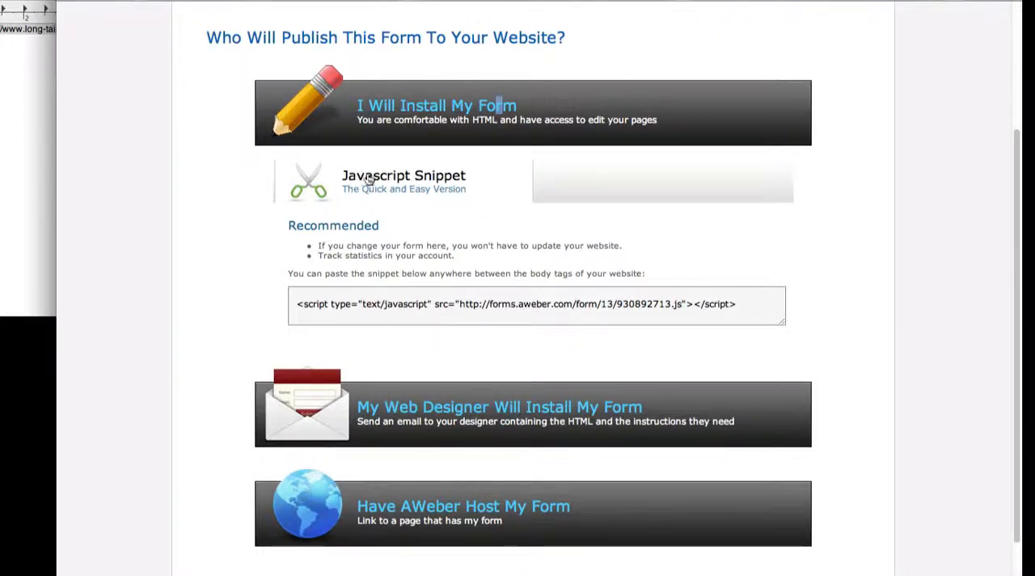
drag(296, 304, 735, 305)
key(ctrl+c)
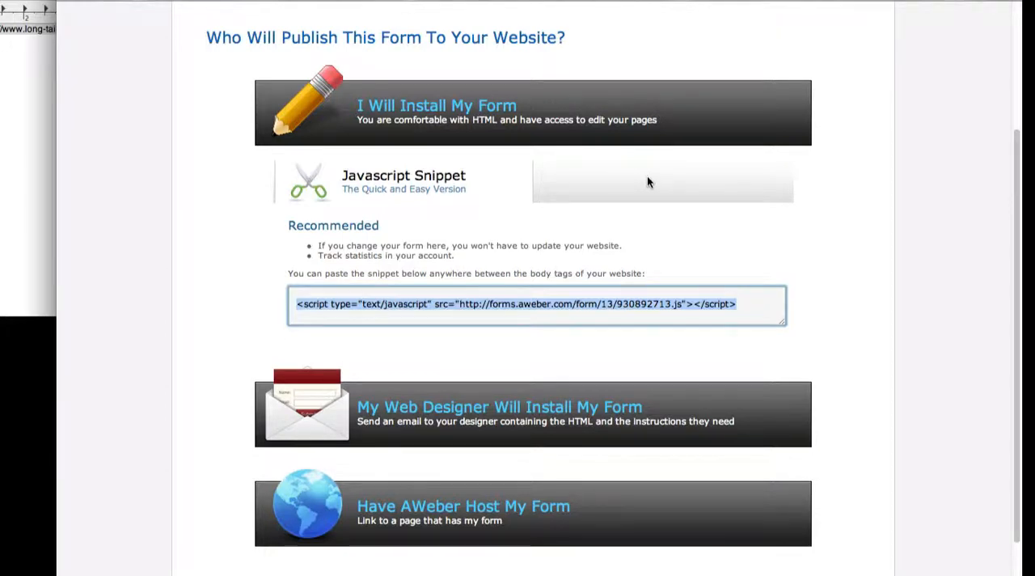
right_click(532, 304)
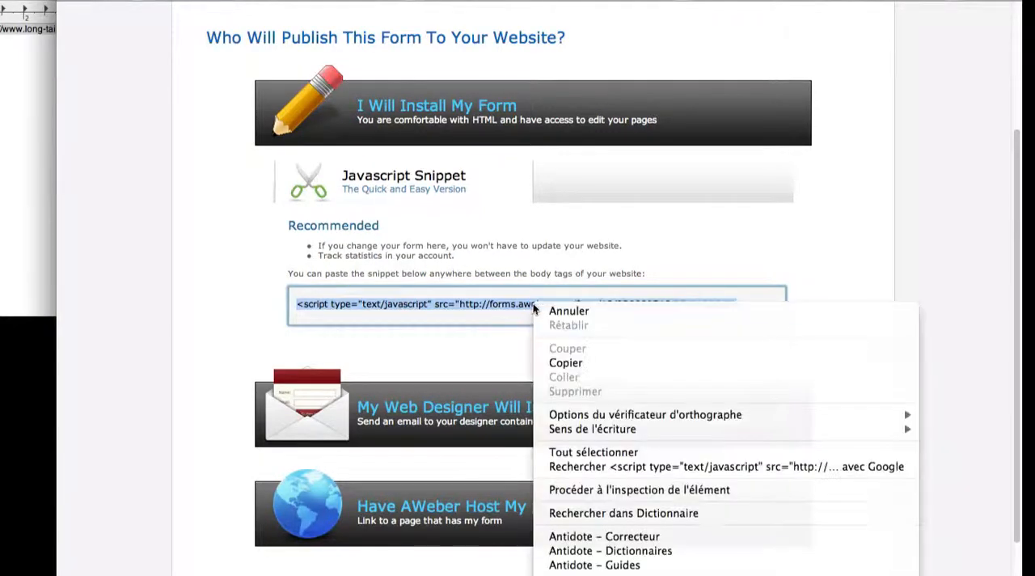
click(558, 365)
Step: Open the WordPress dashboard bookmark in a new window and go to the Widgets page under Apparence
right_click(545, 3)
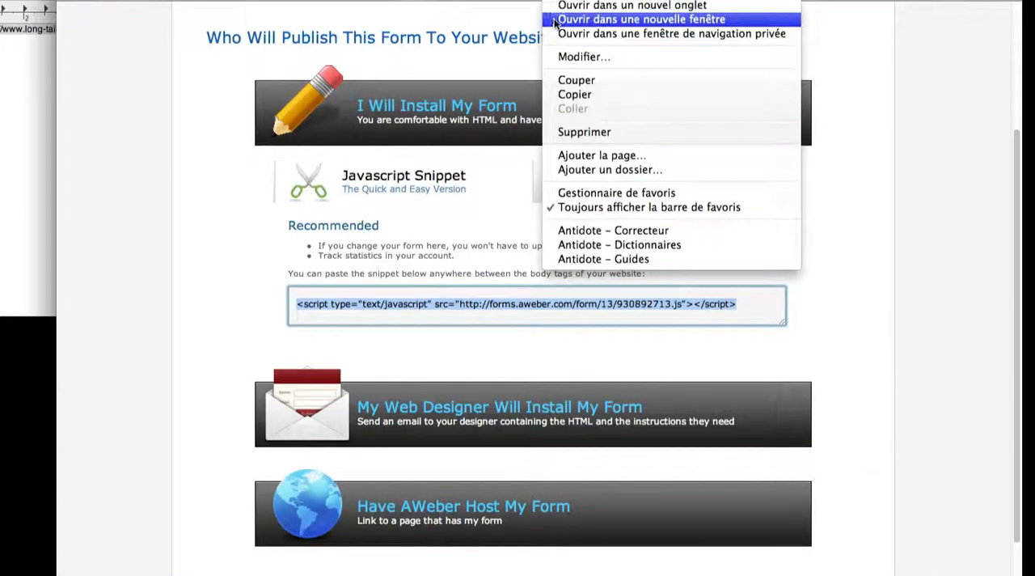
click(558, 19)
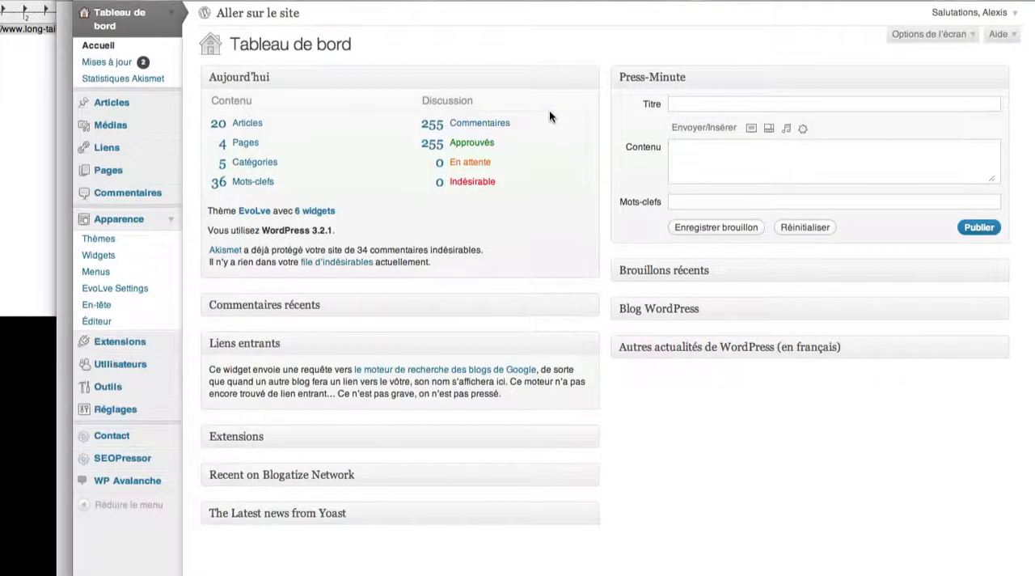
click(168, 225)
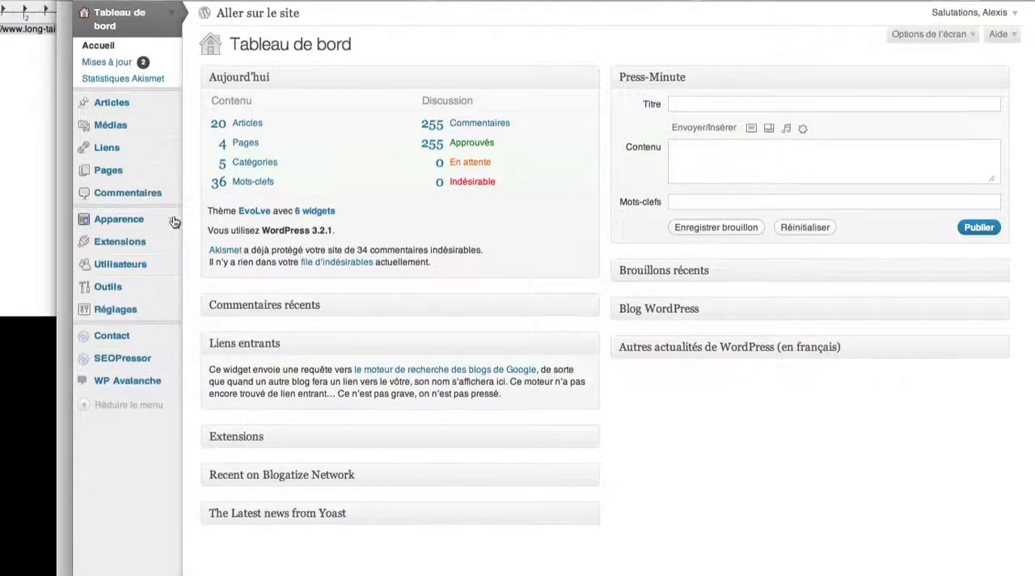
click(173, 221)
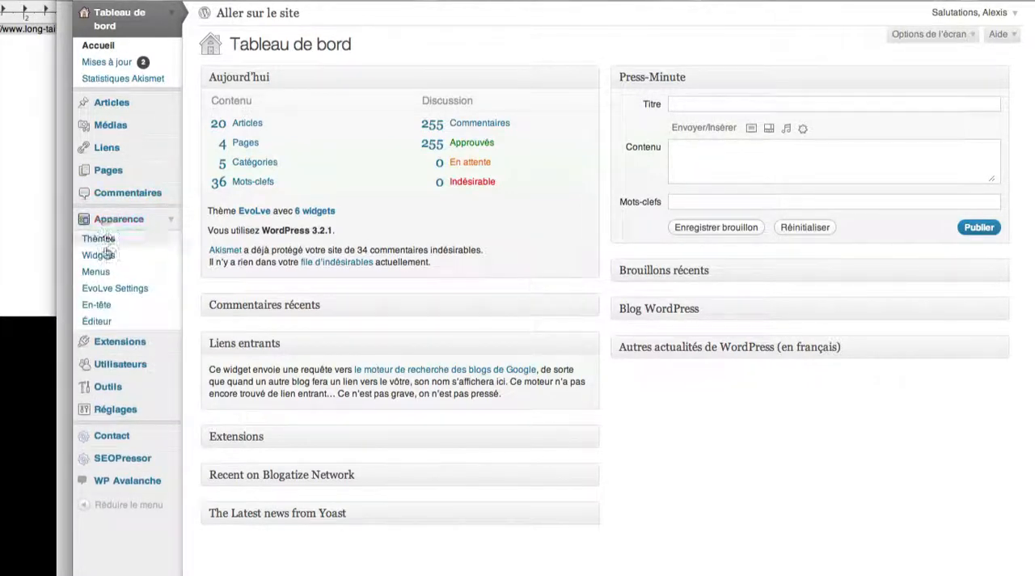
click(99, 256)
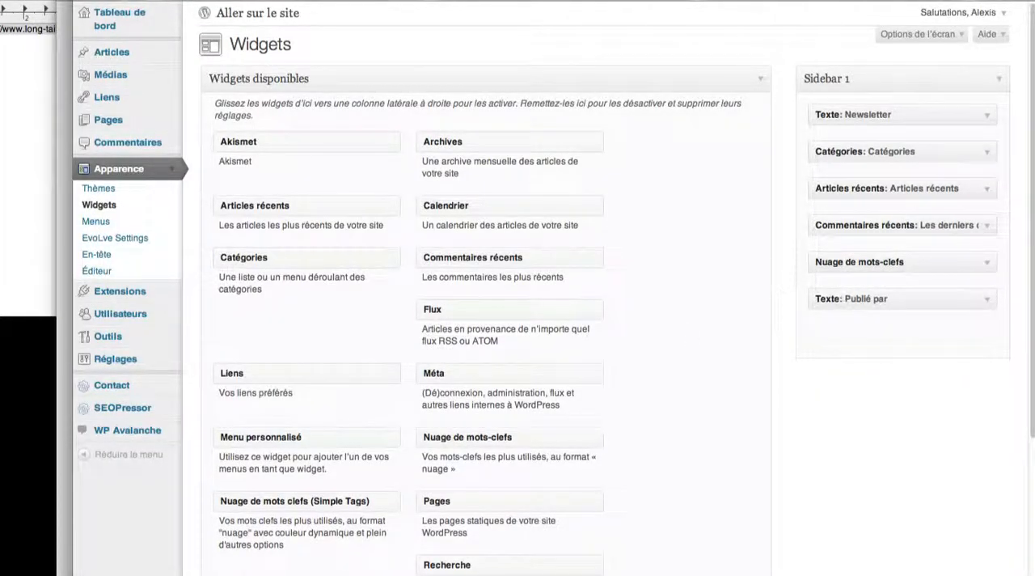
Step: Open the live blog in a separate window and look at the Publié par block in its sidebar
right_click(619, 4)
click(630, 20)
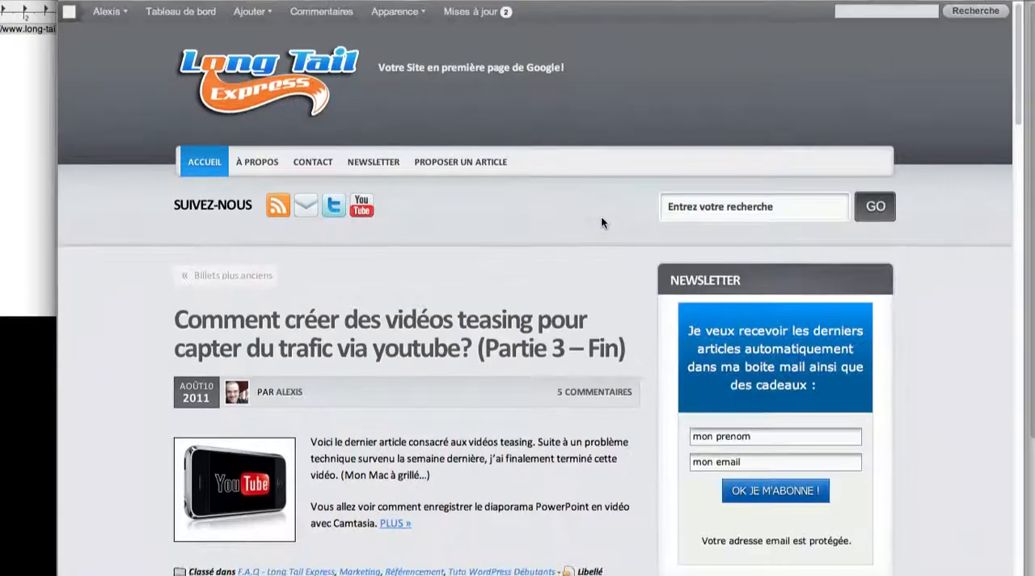
scroll(601, 216, down, 12)
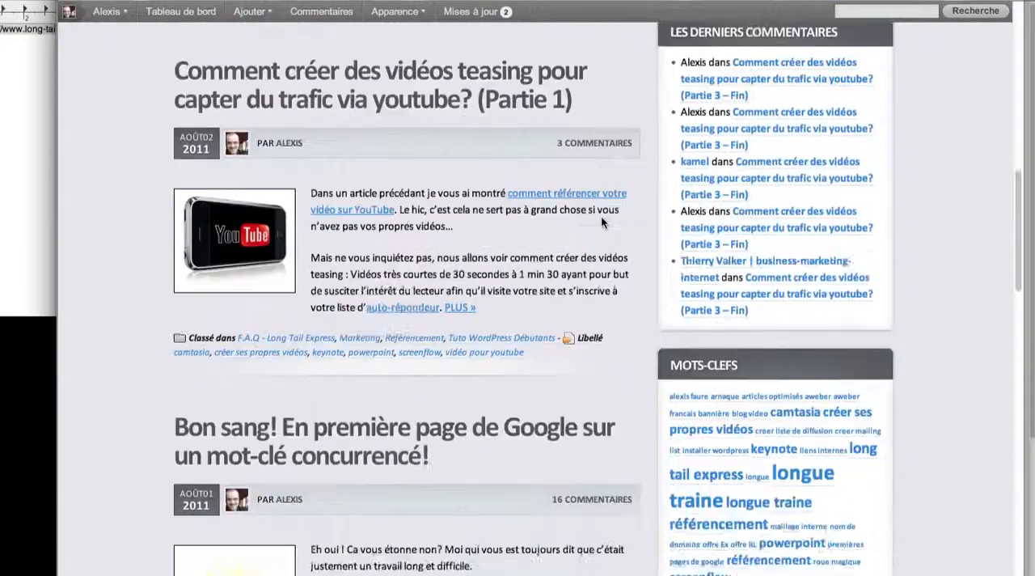
scroll(601, 215, down, 5)
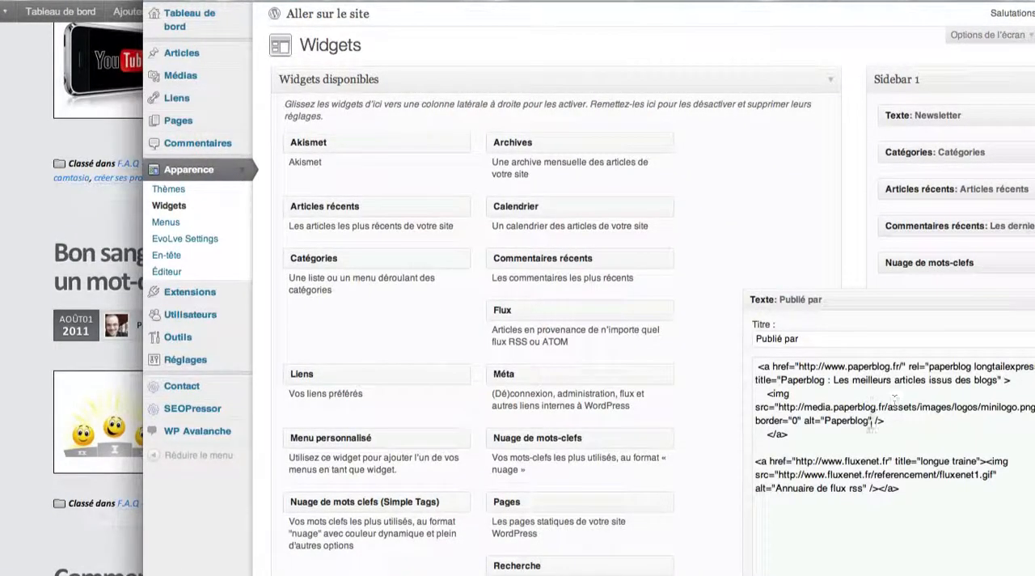
Step: Examine the Paperblog and Fluxenet link code in the Publié par text widget against the matching sidebar logos
drag(888, 367, 846, 366)
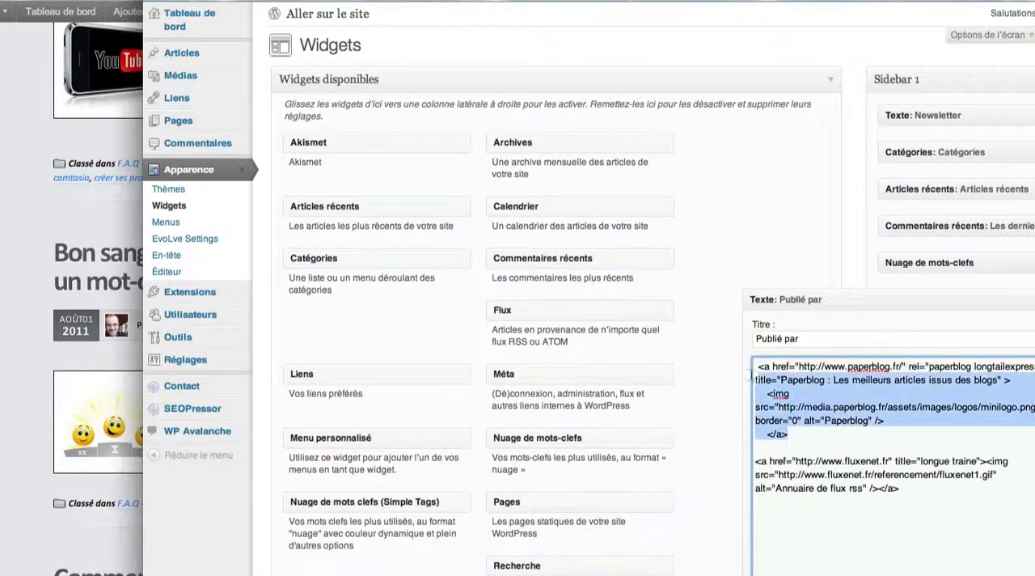
click(908, 493)
drag(852, 491, 726, 463)
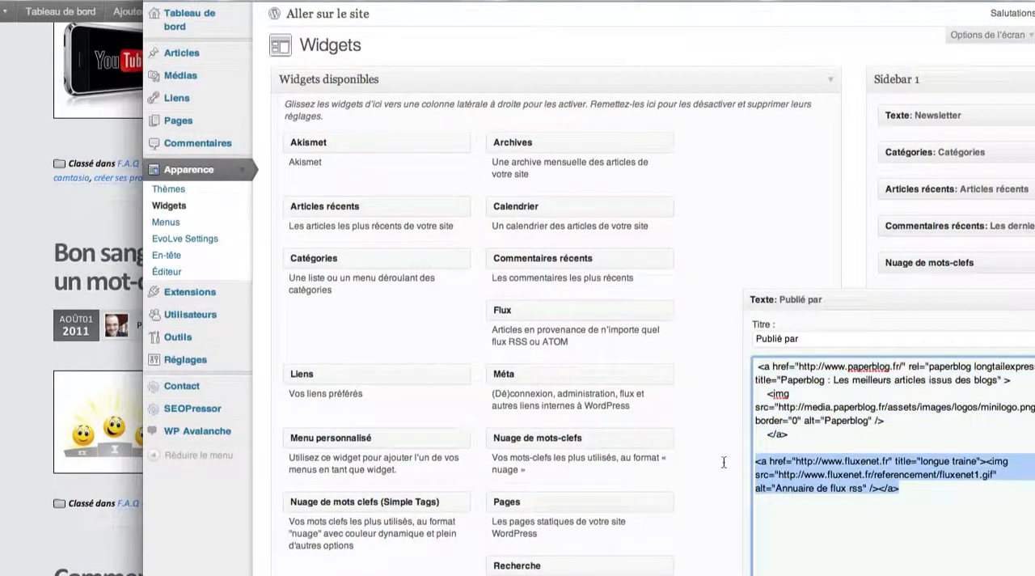
drag(870, 461, 845, 461)
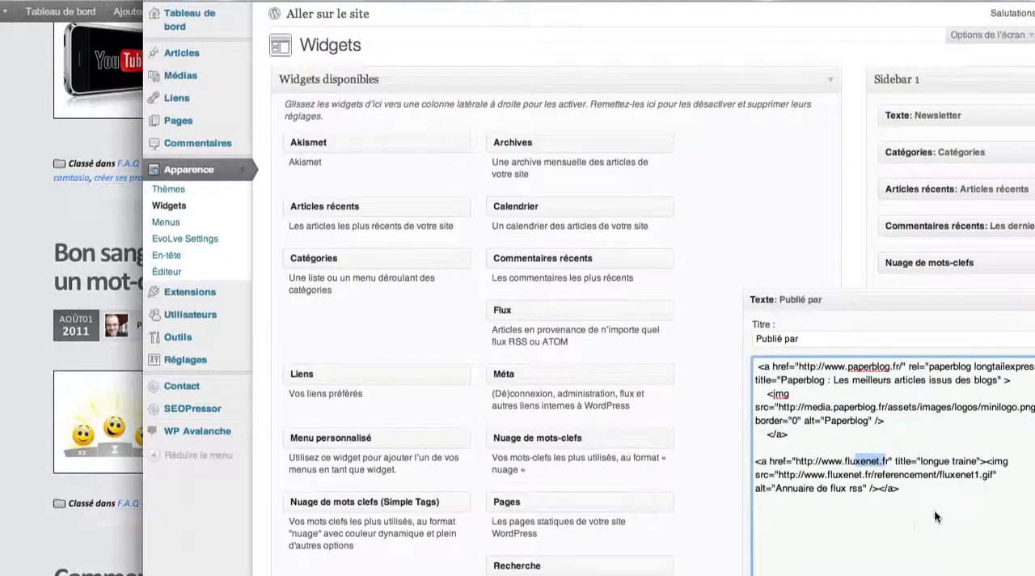
Step: Paste the copied AWeber form script on a new line below the existing code in the Publié par widget
click(953, 495)
key(Return)
key(ctrl+v)
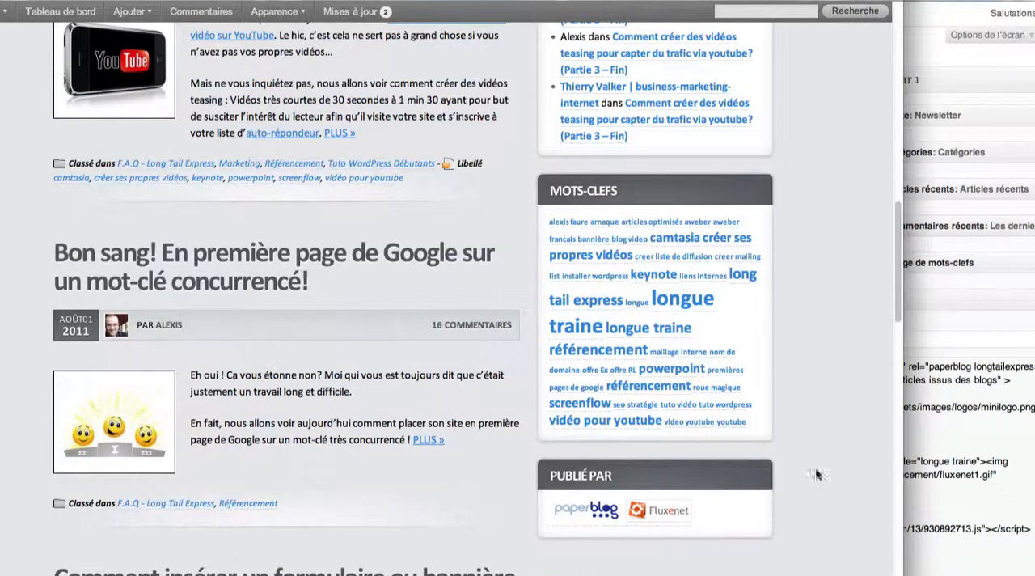
Step: Reload the blog to check the lightbox form, close it, and look over the home page down to the Publié par block
key(super+r)
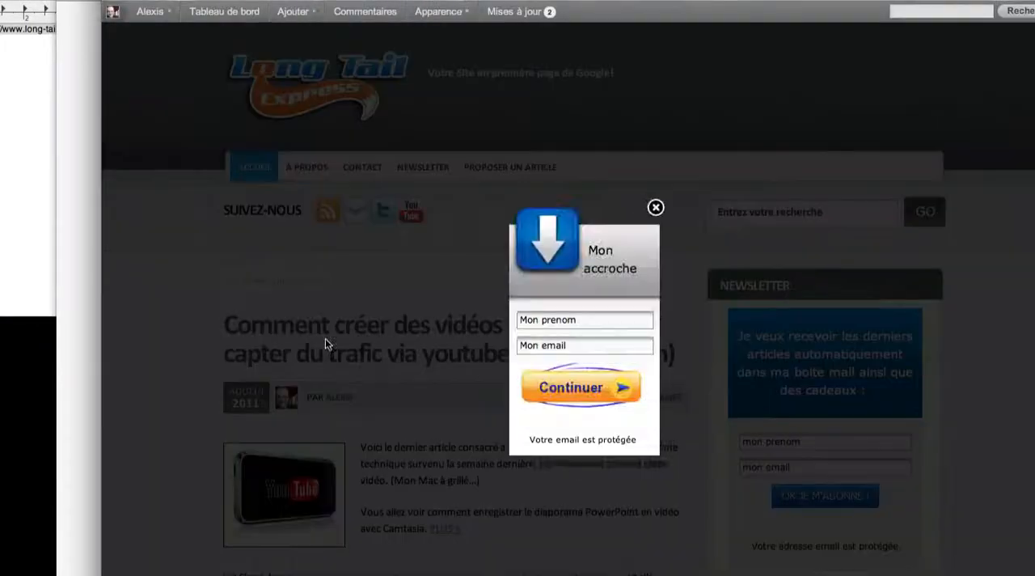
click(655, 207)
scroll(988, 467, down, 10)
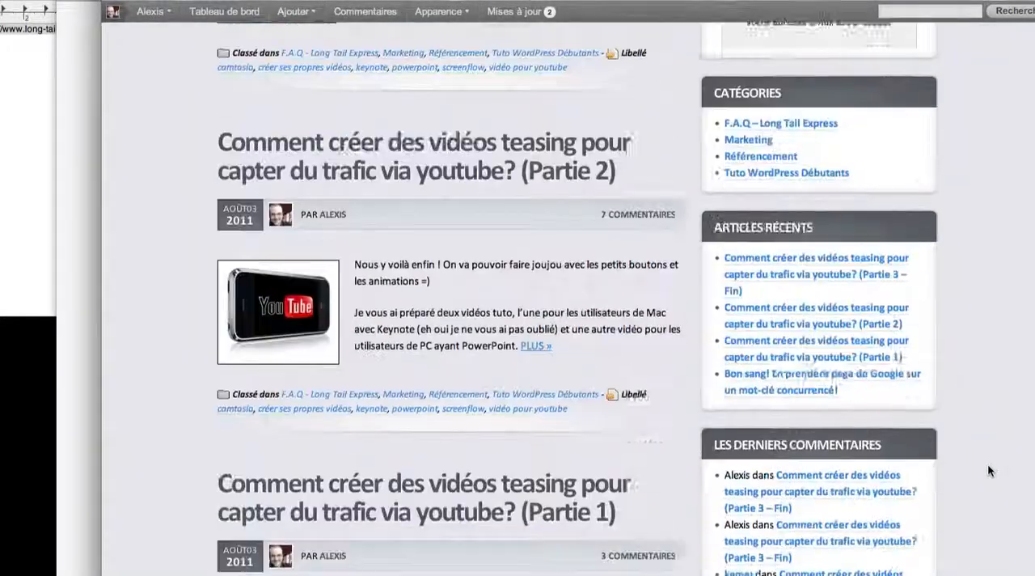
scroll(988, 471, down, 5)
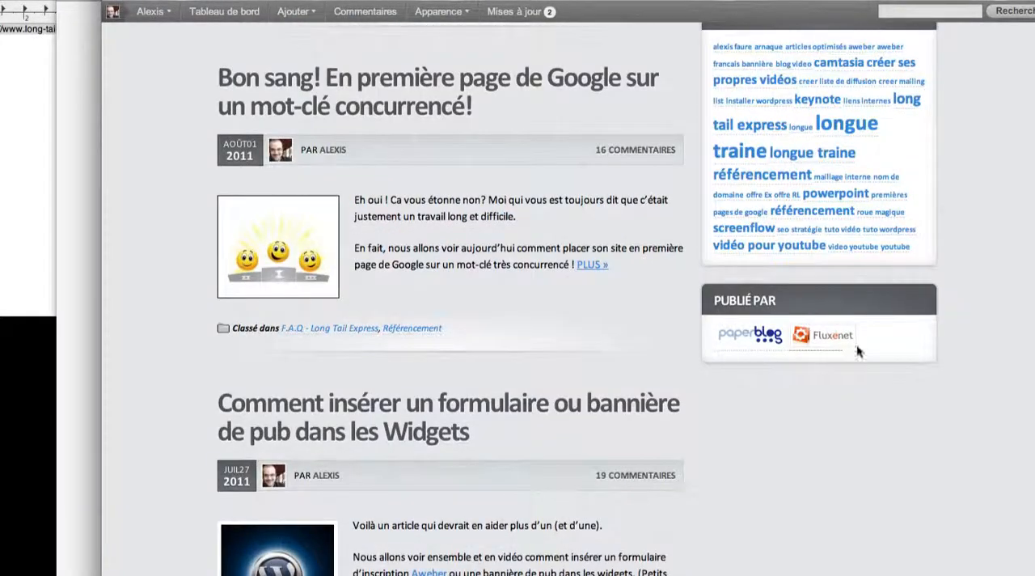
scroll(860, 308, up, 1)
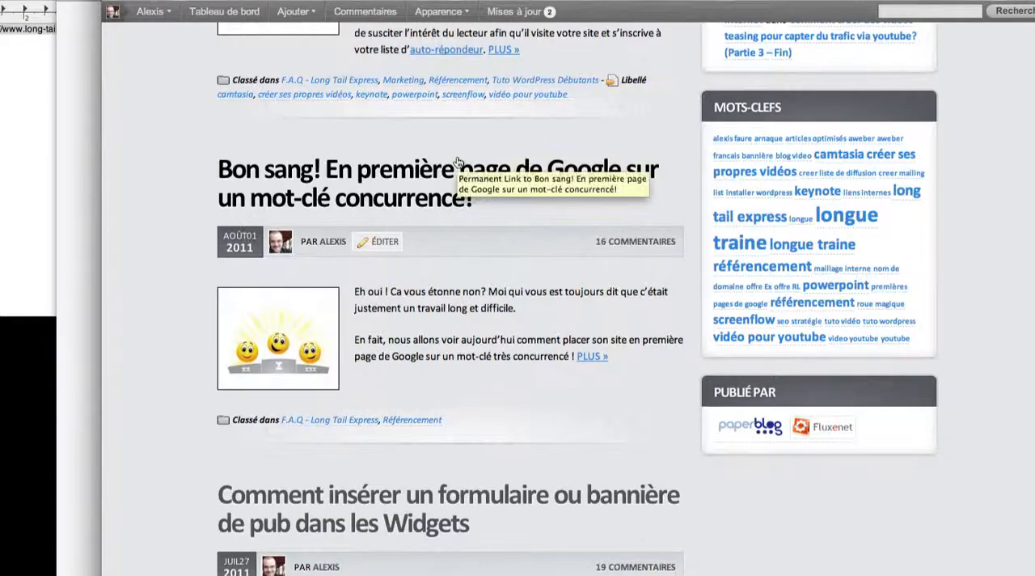
scroll(457, 161, up, 12)
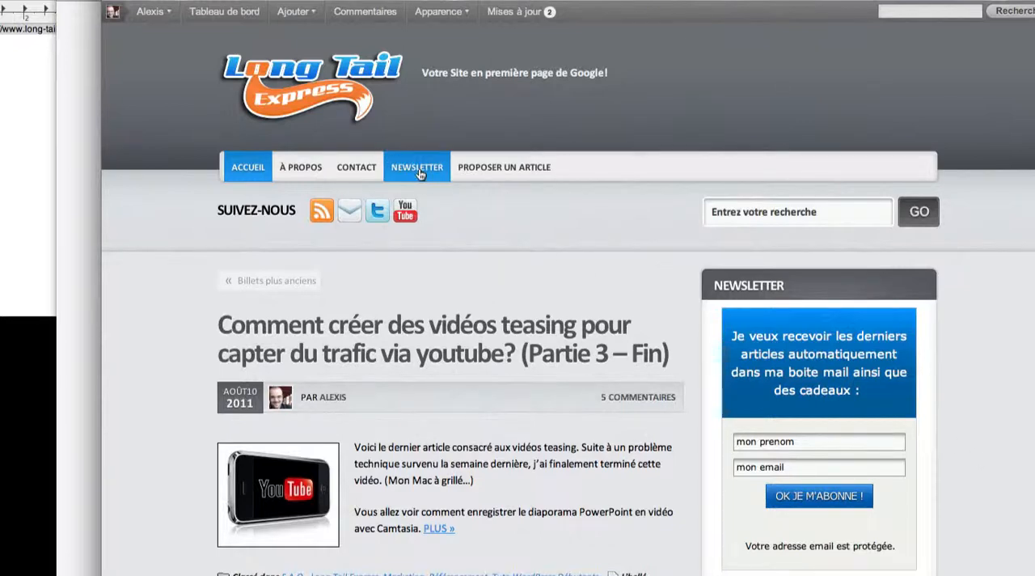
scroll(978, 414, down, 10)
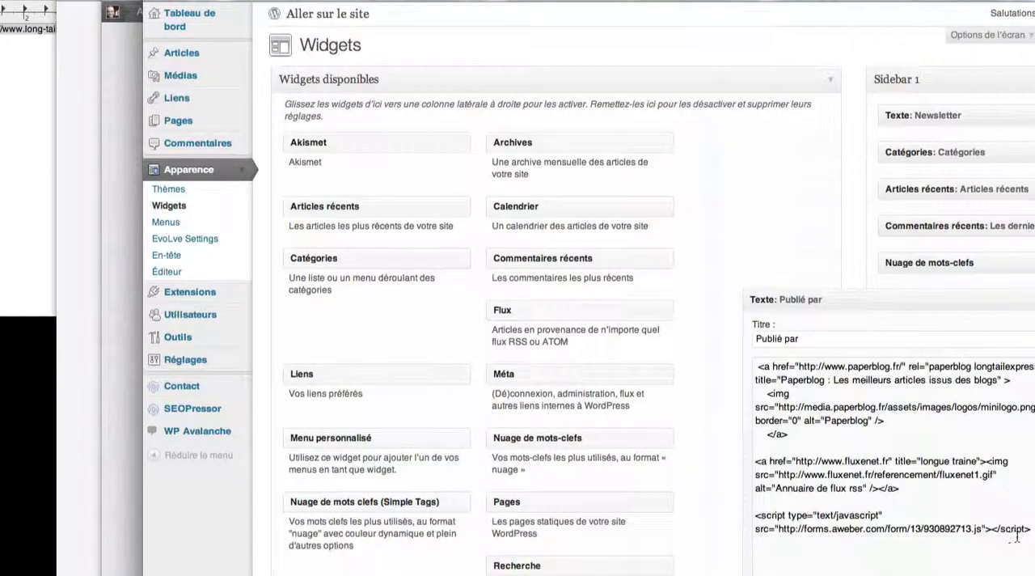
Step: Delete the AWeber form script from the Publié par text widget
drag(1015, 533, 749, 518)
key(BackSpace)
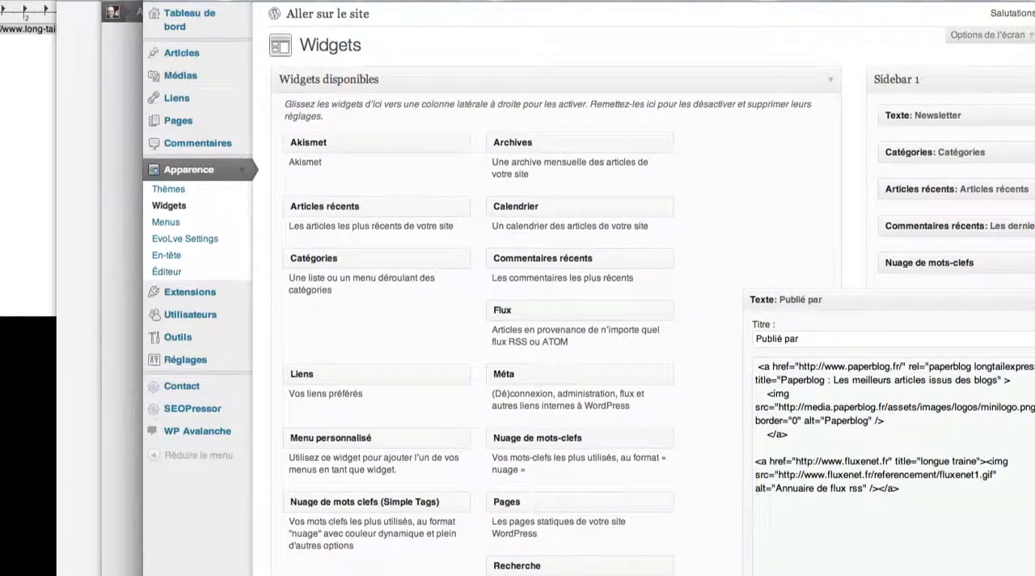
click(240, 172)
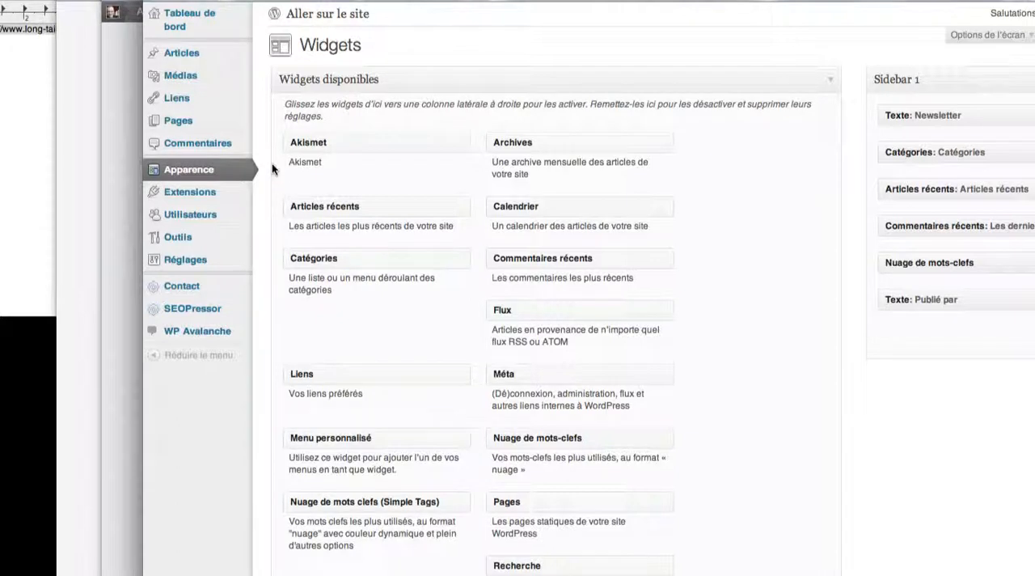
Step: Add the AWeber form script (forms.aweber.com/form/13/930892713.js) below the text in the Newsletter page's HTML source and update the page
click(240, 121)
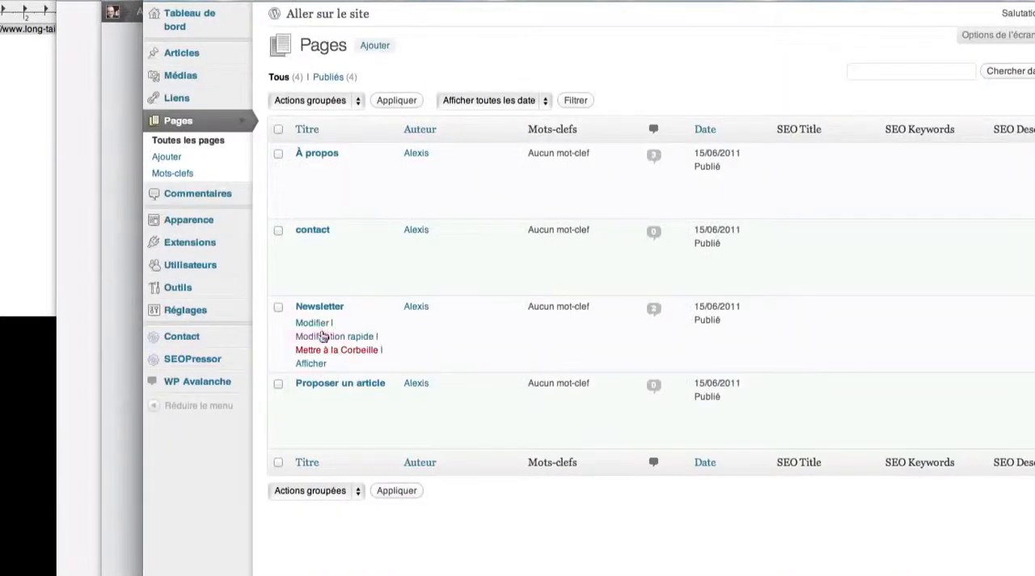
click(313, 324)
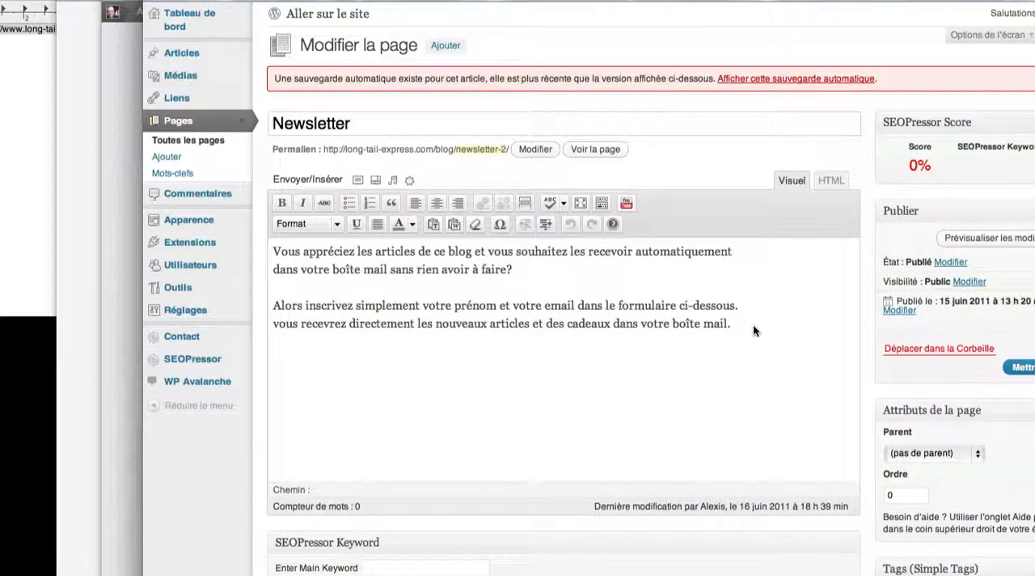
click(753, 329)
key(Return)
click(831, 181)
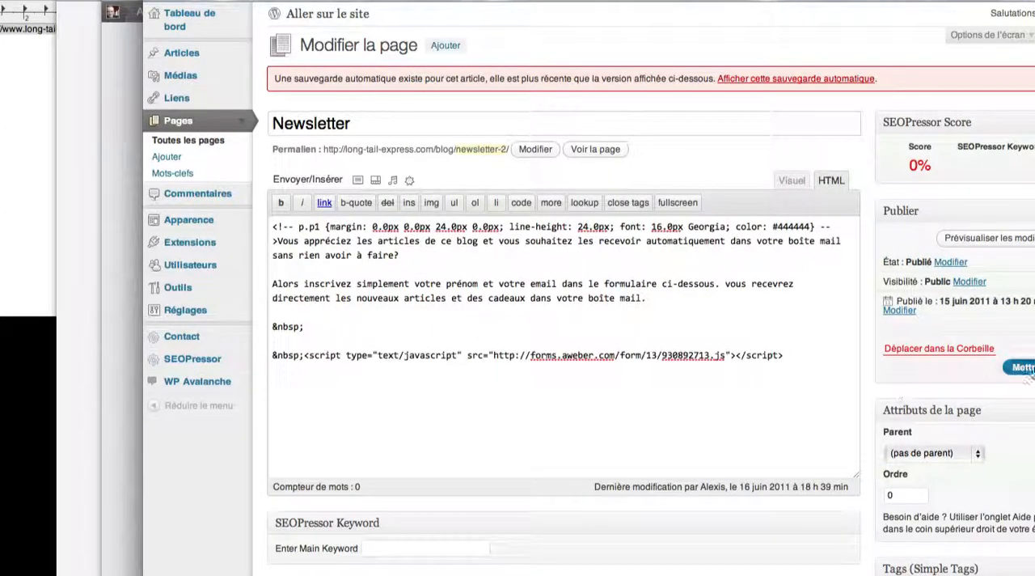
click(1027, 371)
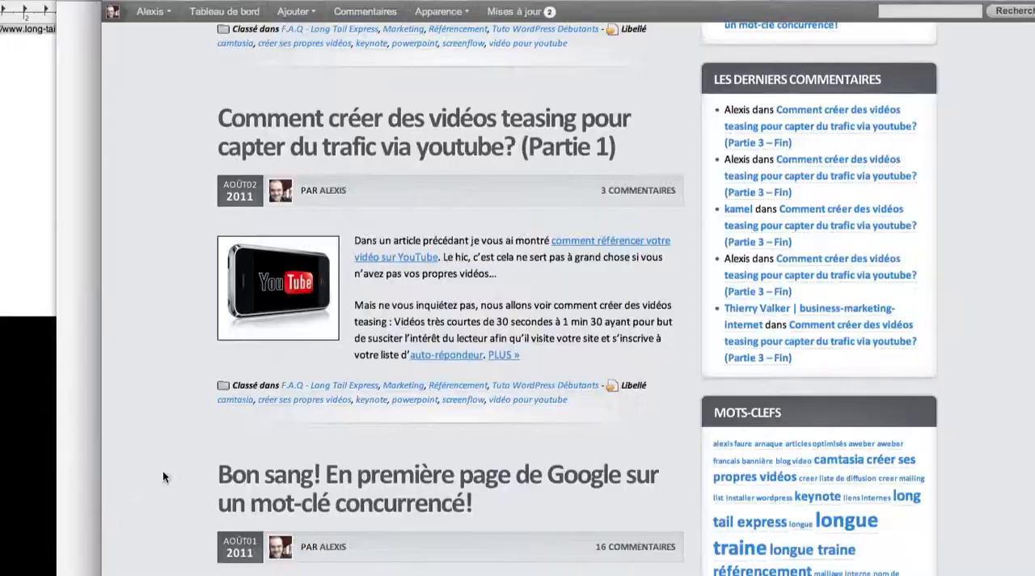
Step: View the Newsletter page on the live blog to check the lightbox form, and close the lightbox
scroll(256, 402, up, 10)
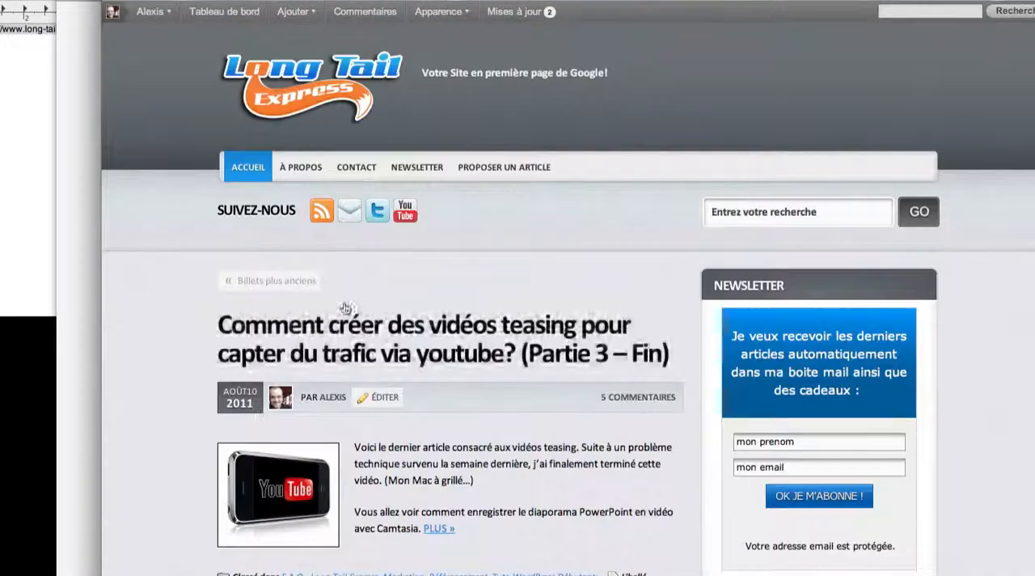
click(418, 166)
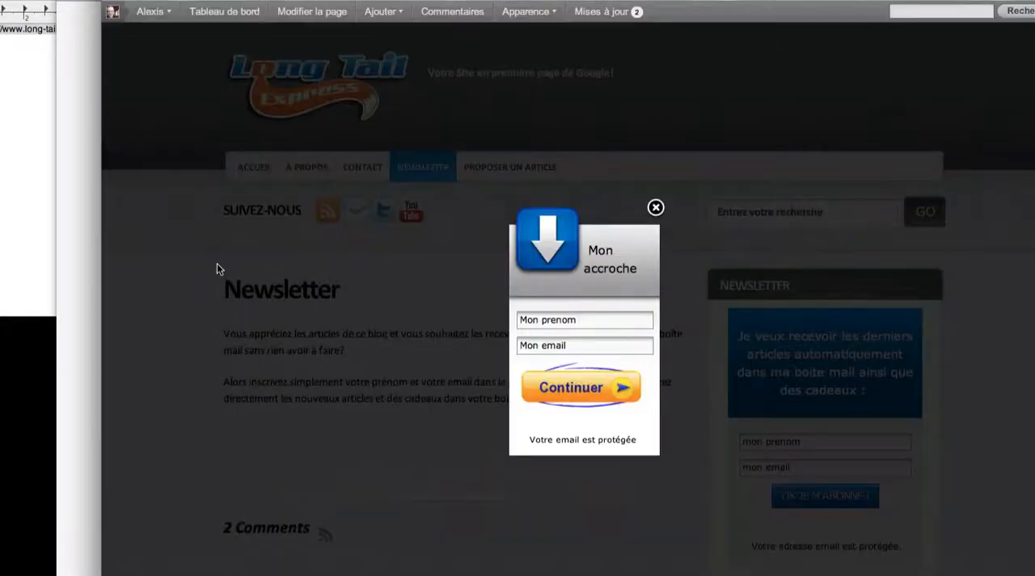
click(655, 208)
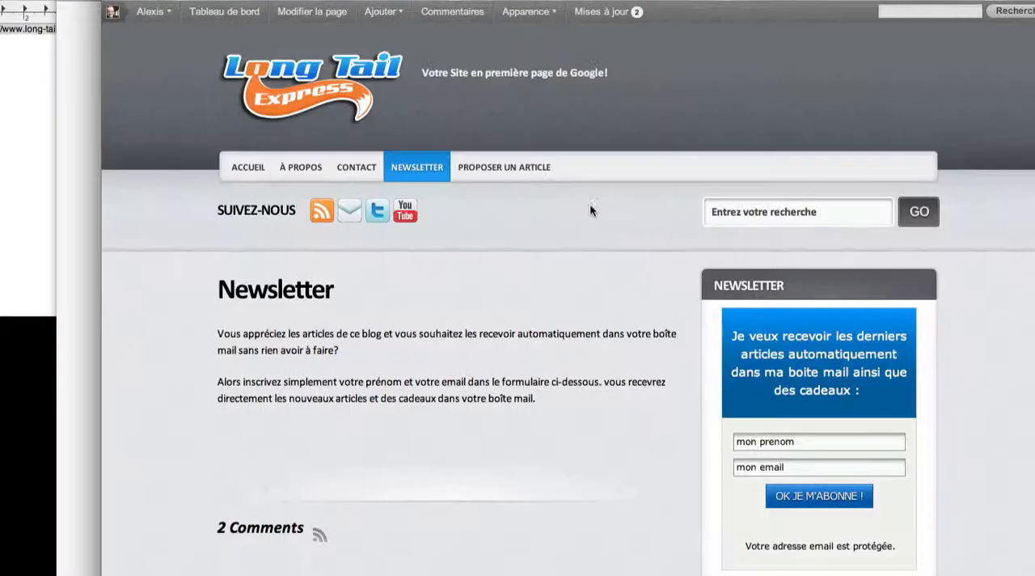
Step: Check the Proposer un article page and the home page for the lightbox, looking over the posts and sidebar
click(504, 166)
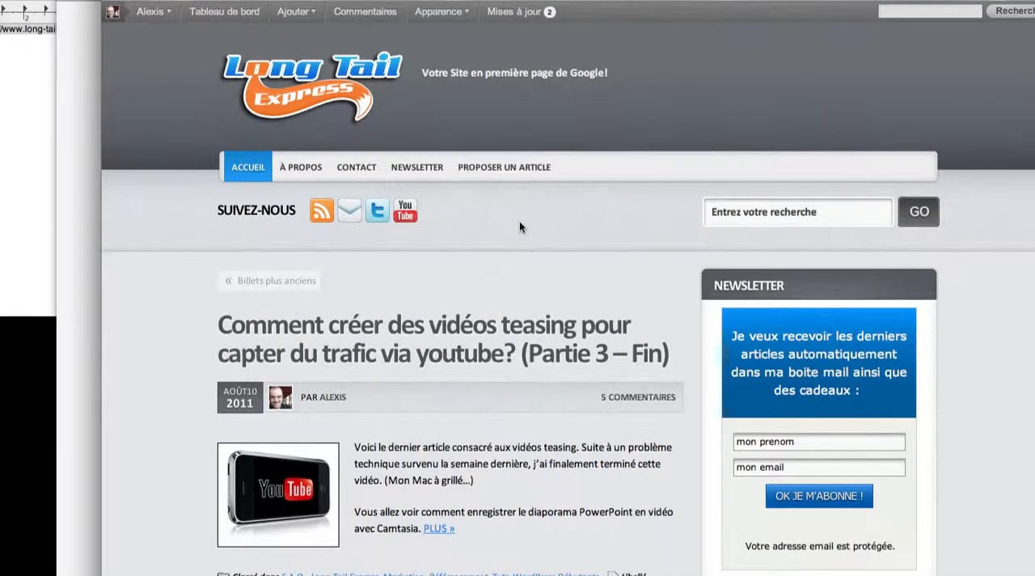
scroll(813, 255, down, 15)
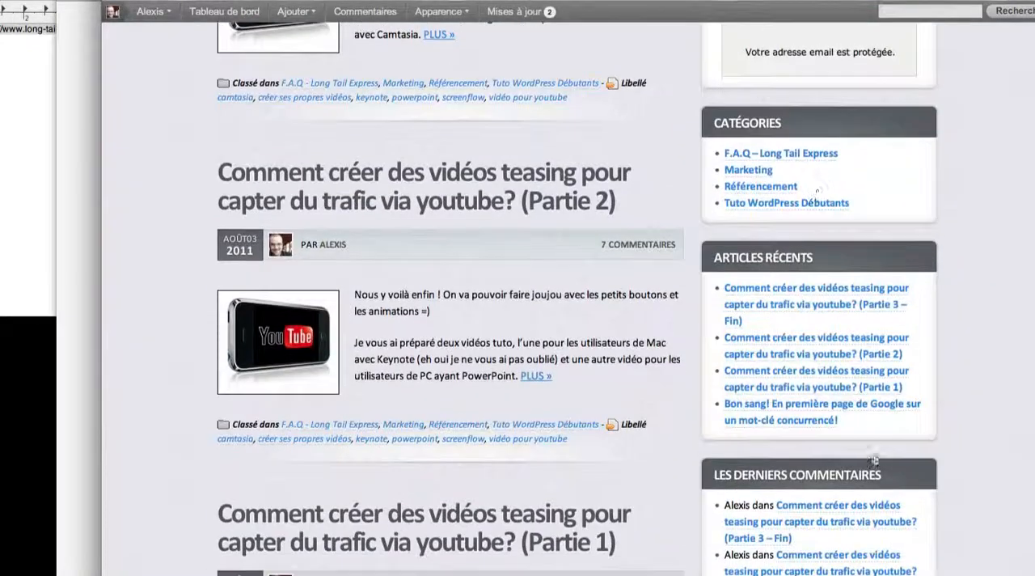
scroll(882, 482, down, 10)
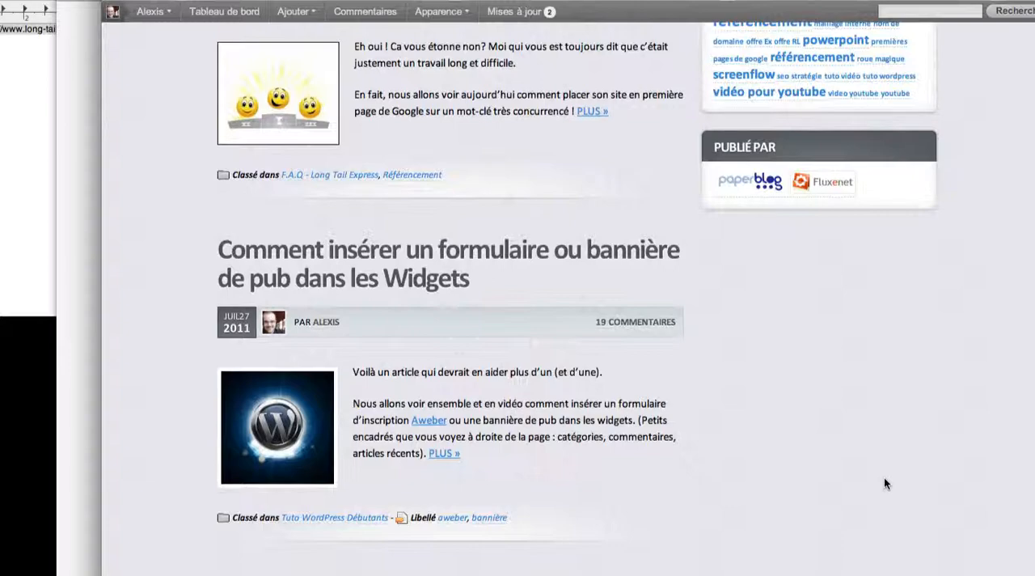
scroll(884, 473, up, 5)
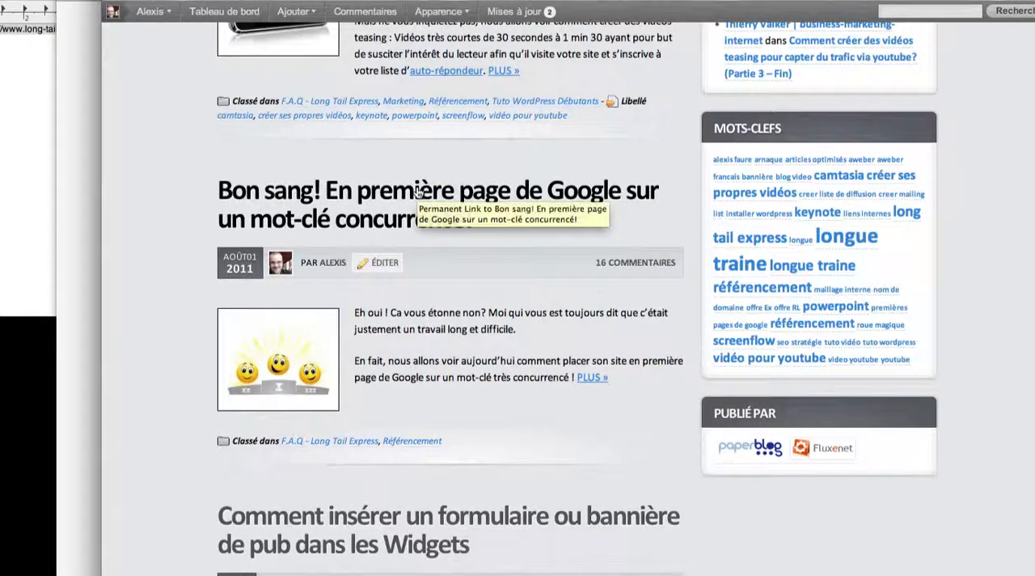
scroll(418, 191, up, 15)
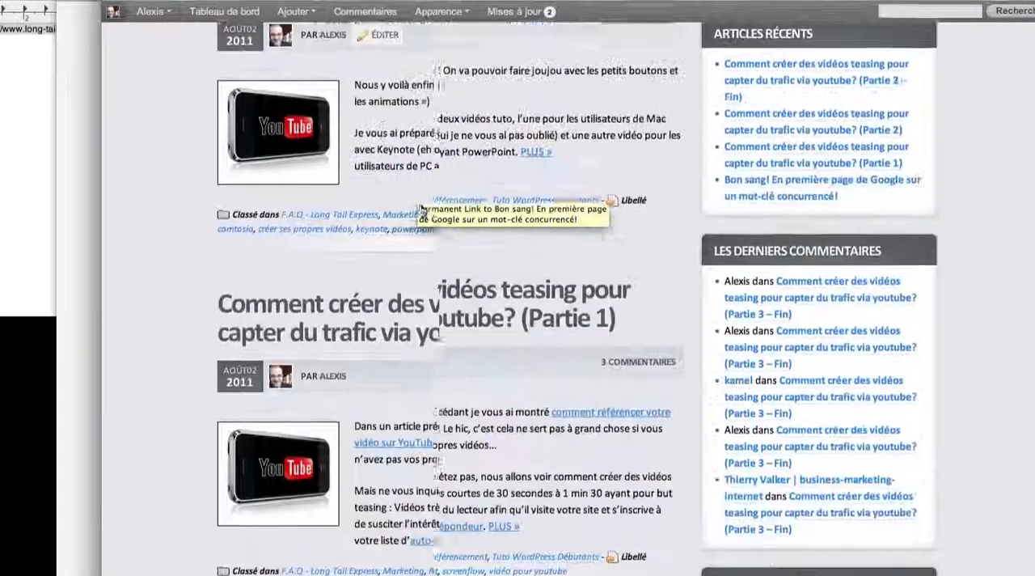